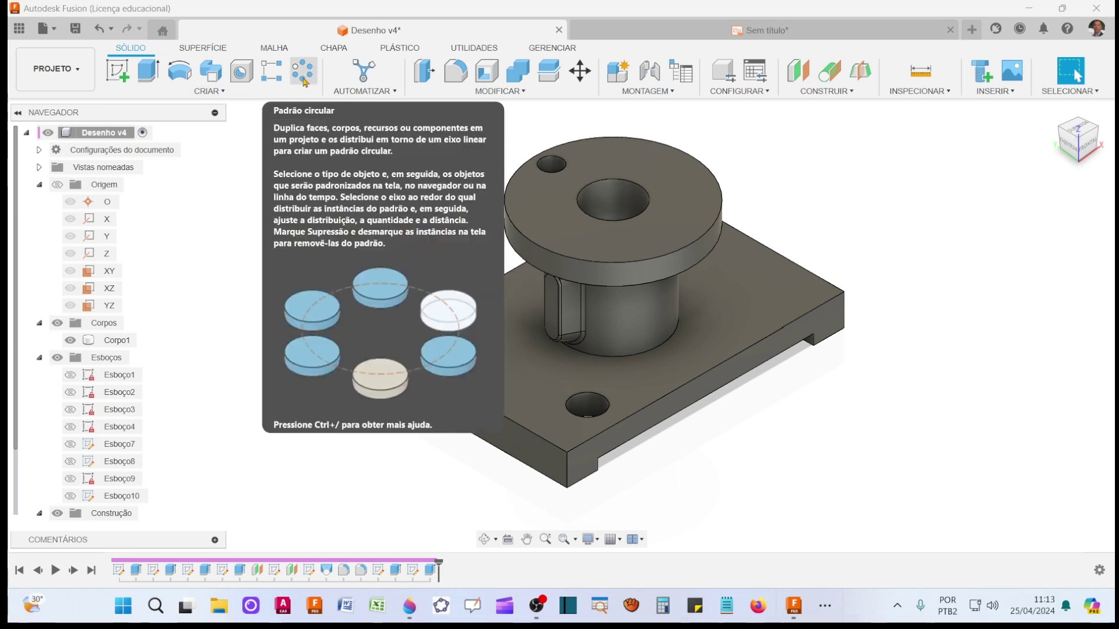
Step: Start a circular pattern with object type Operações and select the rib on the cylinder together with its two fillets
left_click(303, 81)
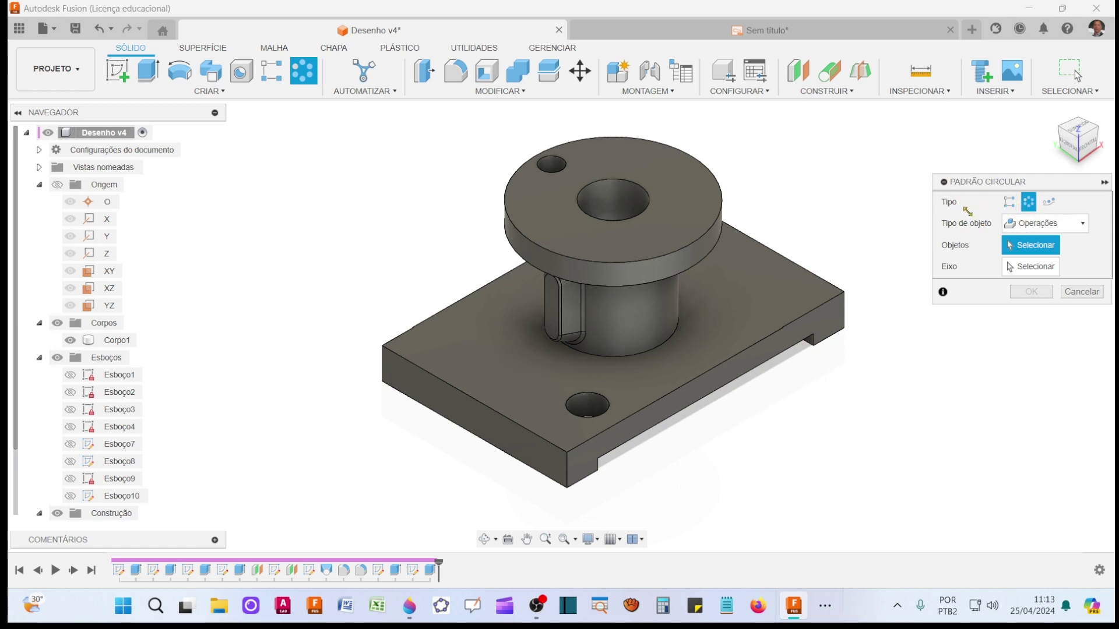
left_click_drag(1012, 189, 967, 171)
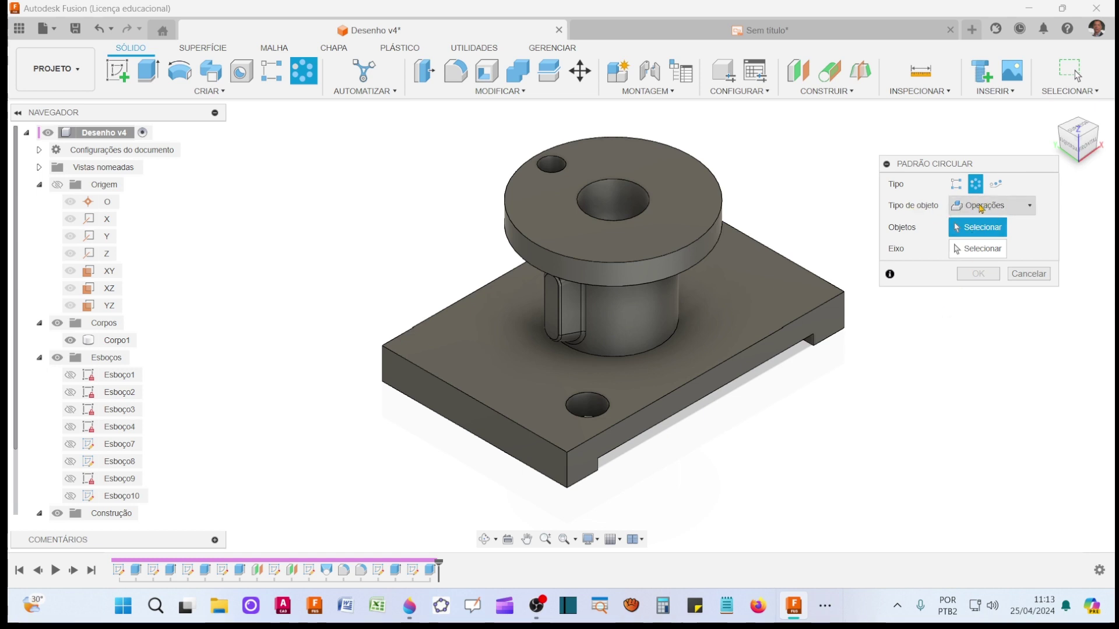
left_click(1031, 211)
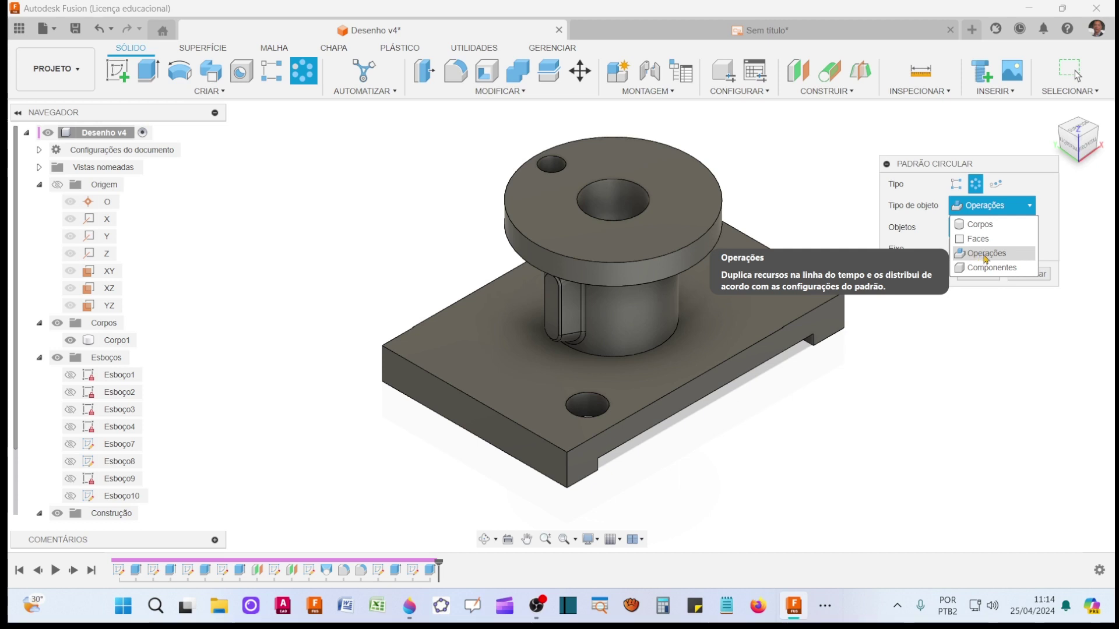
left_click(985, 256)
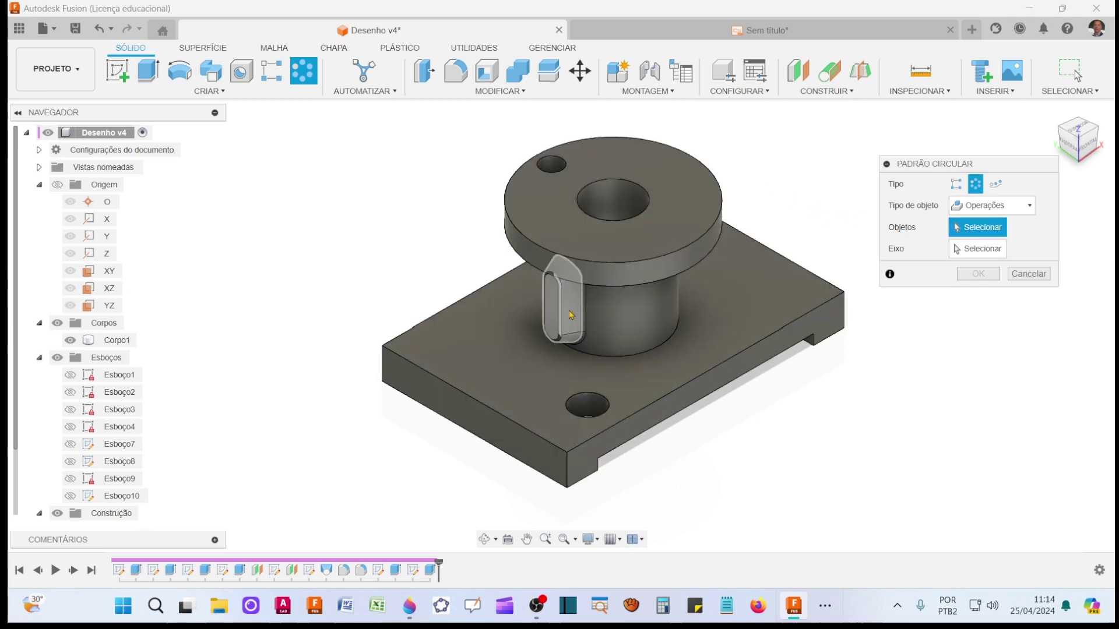
scroll(571, 314, "up", 5)
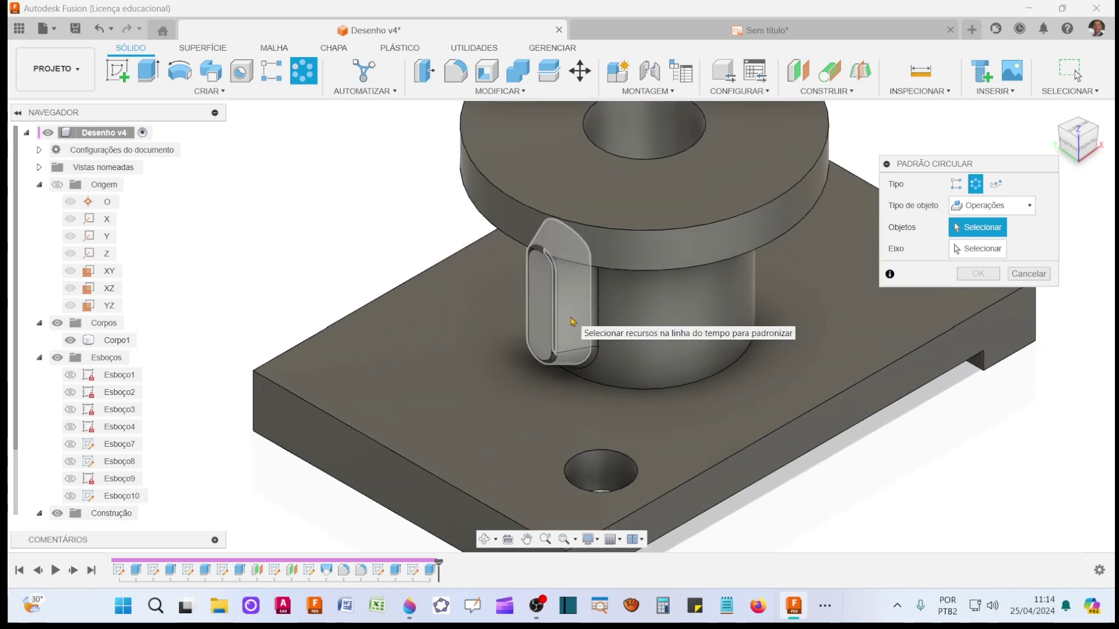
left_click(571, 322)
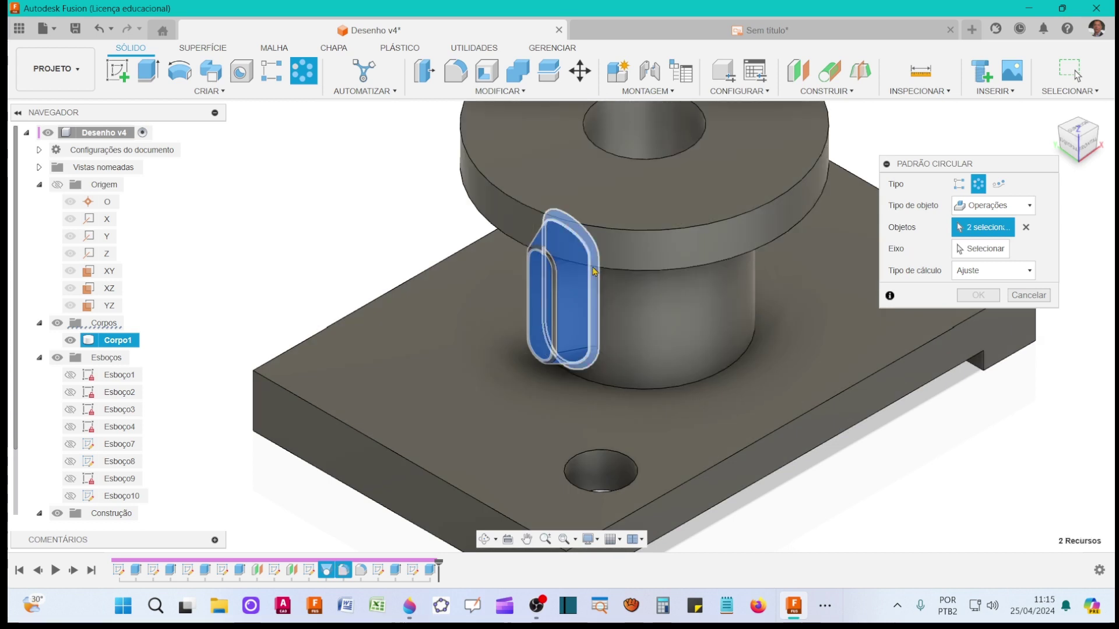
left_click(581, 279)
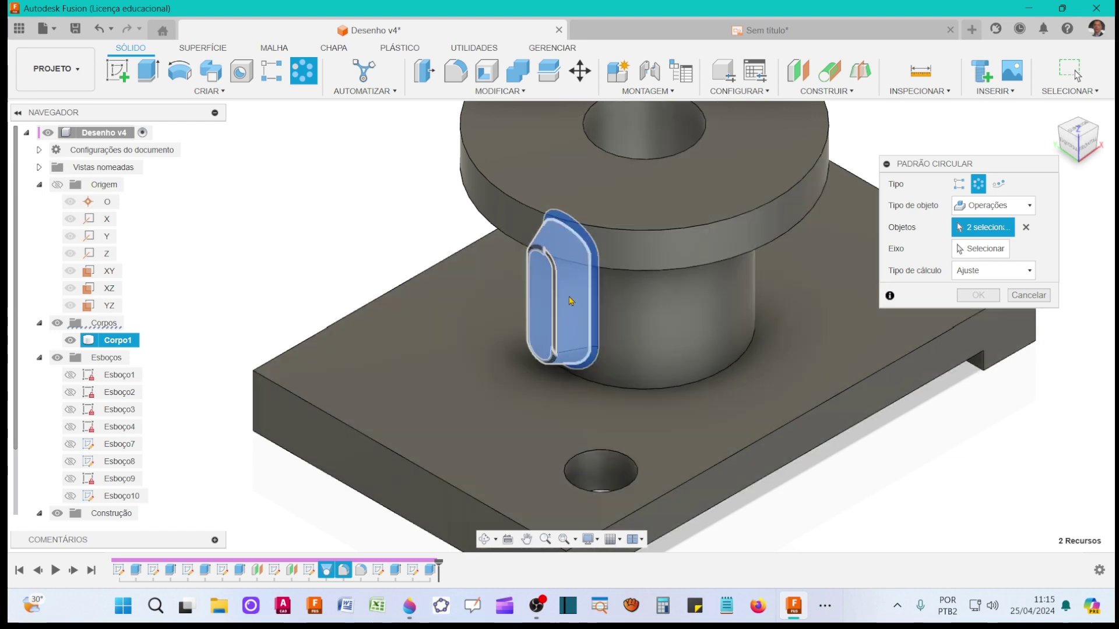
scroll(553, 290, "up", 2)
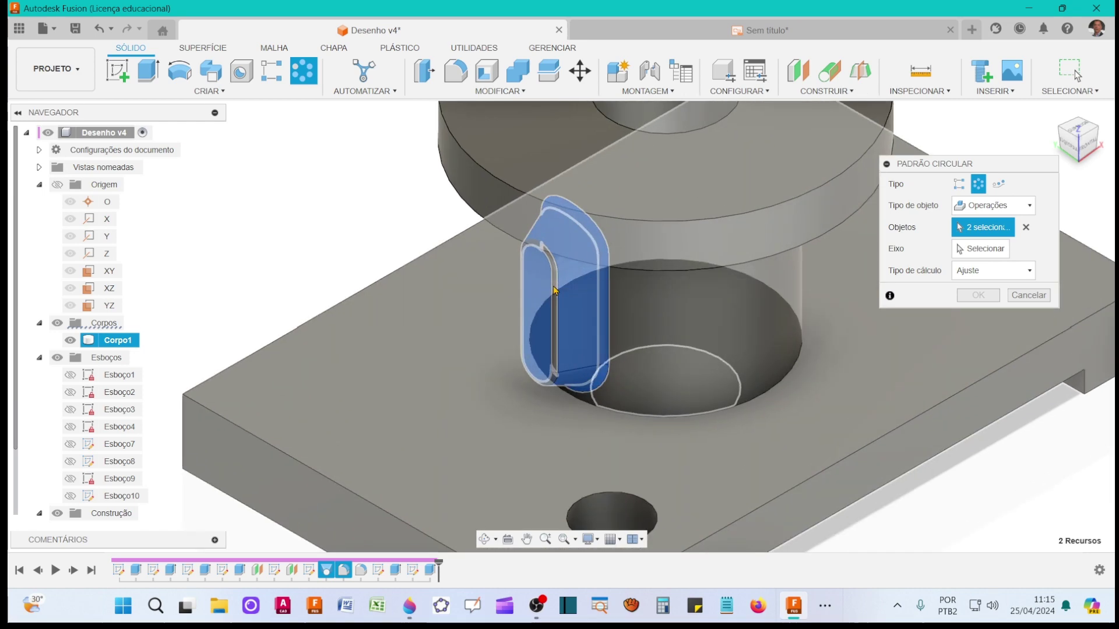
scroll(554, 290, "up", 2)
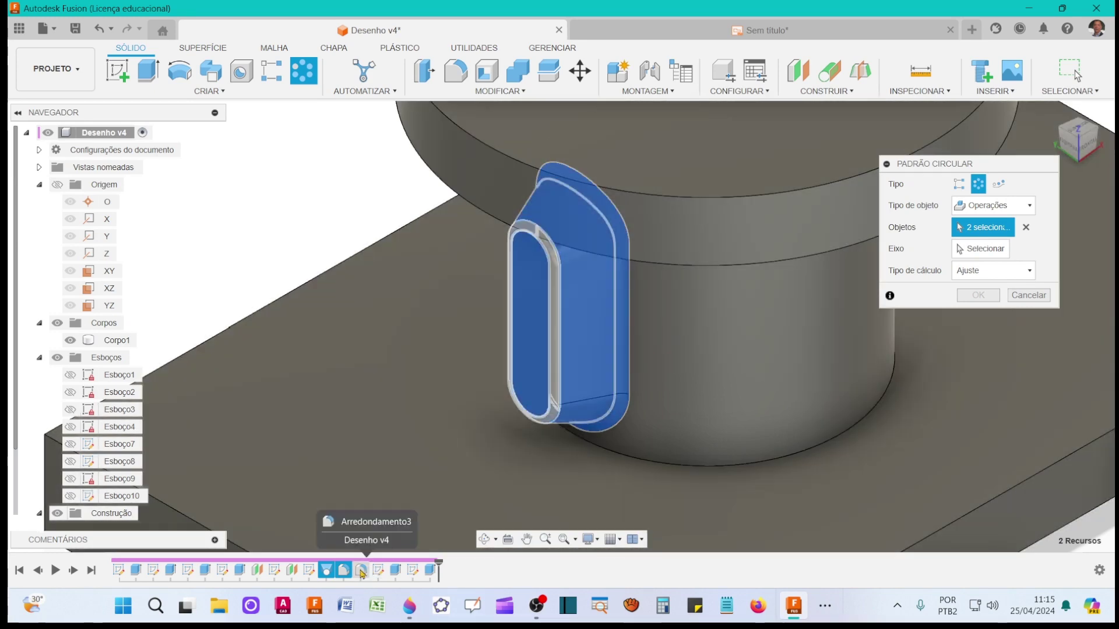
left_click(364, 571)
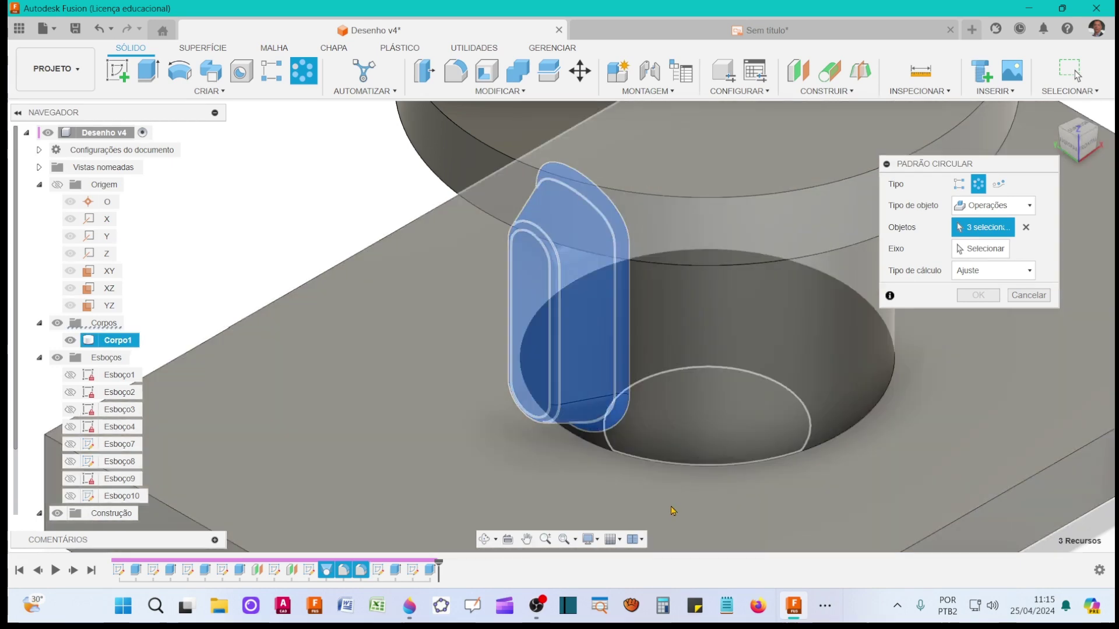
Step: Pattern the filleted rib around the cylinder's axis with a quantity of 6 and full distribution
scroll(670, 501, "down", 10)
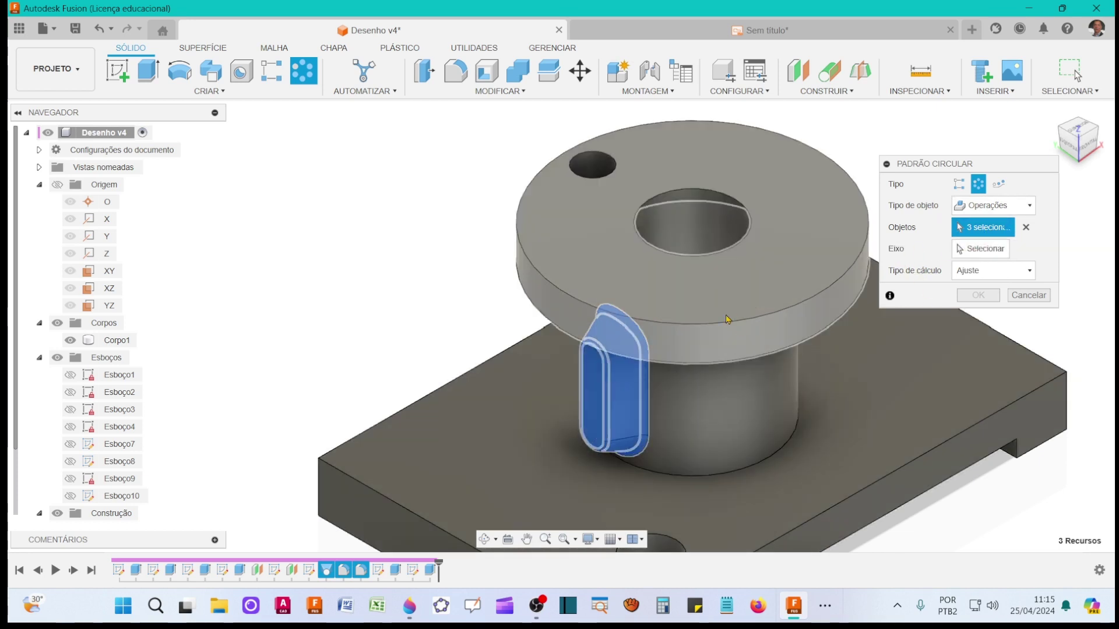
left_click(979, 249)
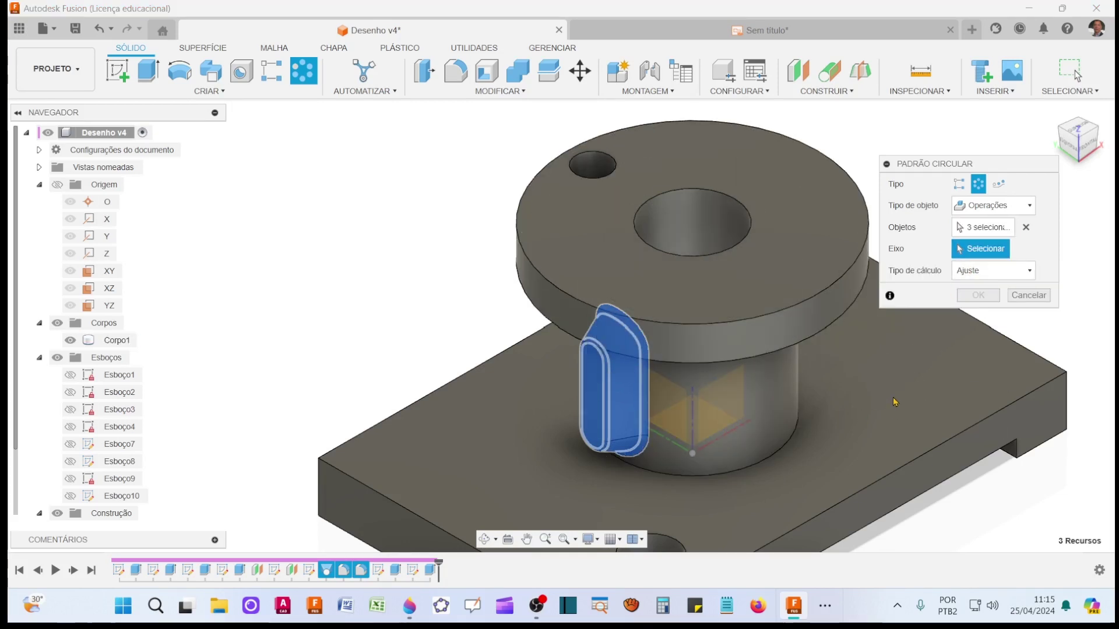
middle_click_drag(892, 397, 804, 338, "shift")
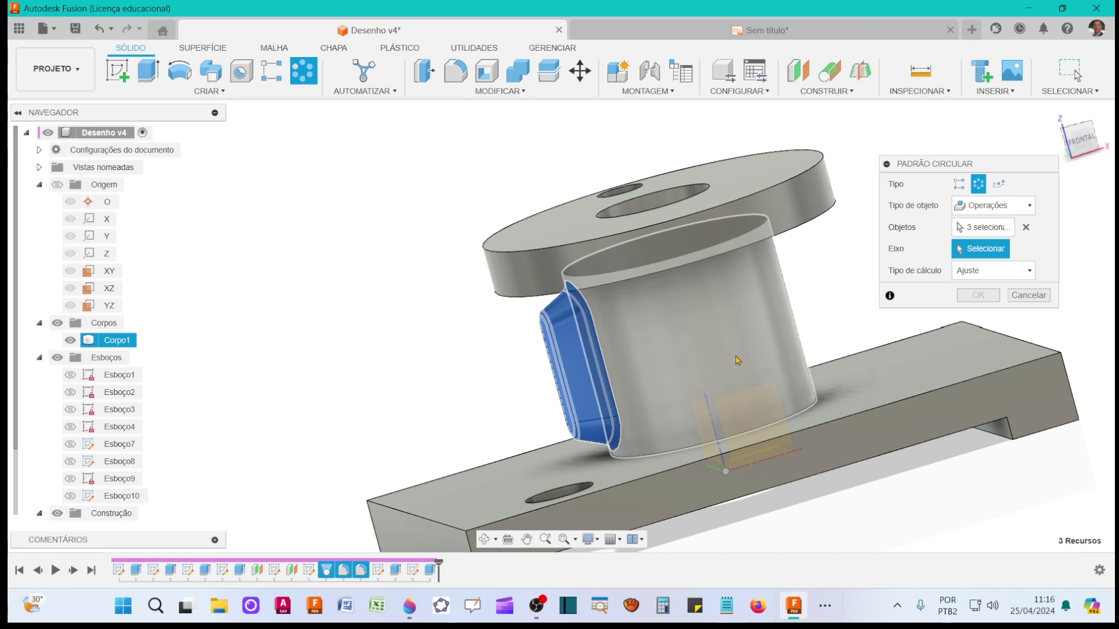
middle_click_drag(738, 361, 775, 370)
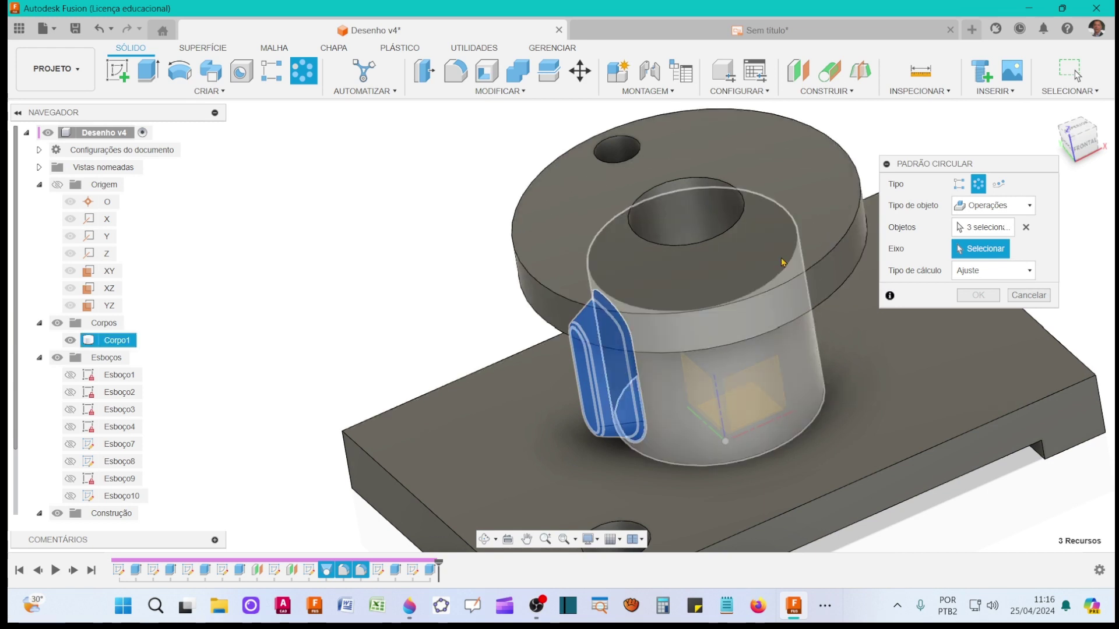
left_click(785, 358)
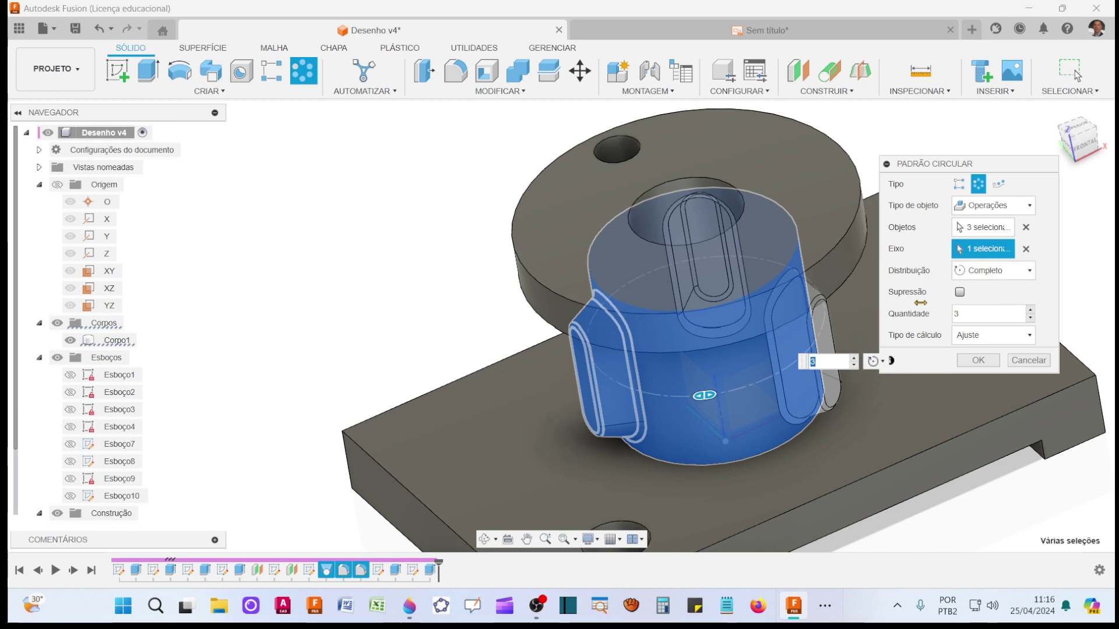
left_click(1031, 311)
left_click(1031, 312)
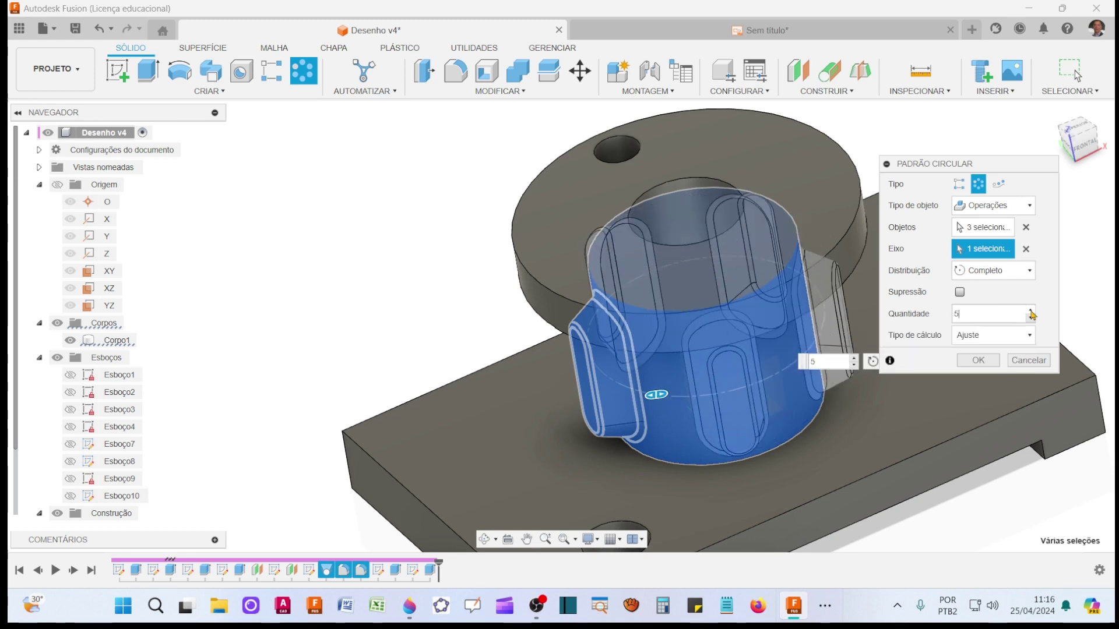
left_click(1031, 312)
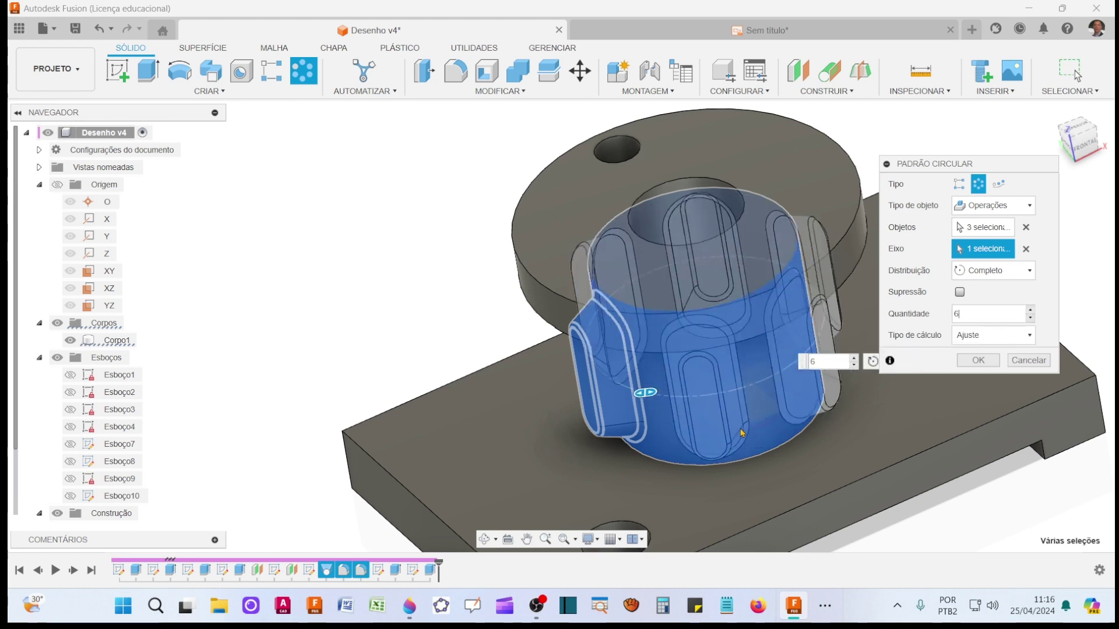
left_click(978, 361)
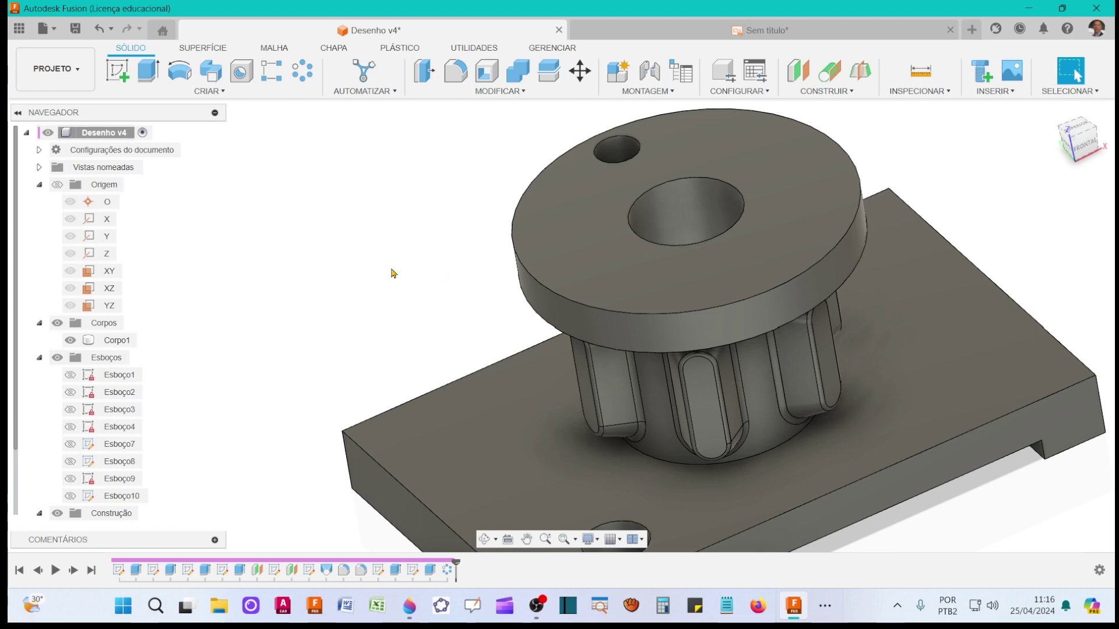
Step: Set up a circular pattern of the small flange hole, using the flange's outer edge as the axis and Operações as object type
middle_click_drag(391, 271, 879, 304, "shift")
left_click(1052, 113)
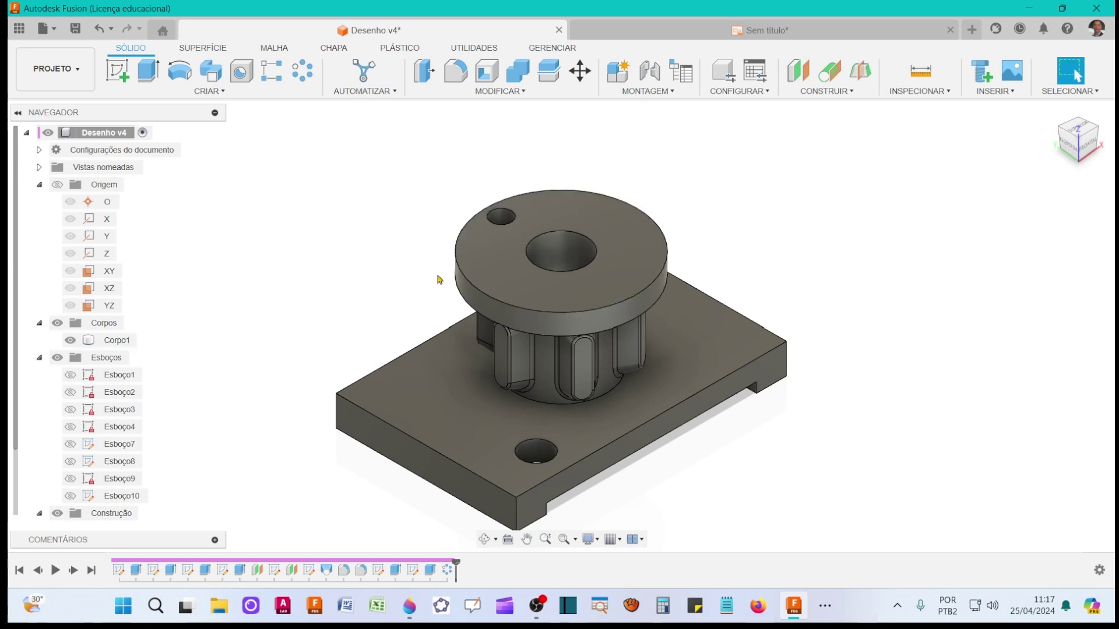
left_click(302, 77)
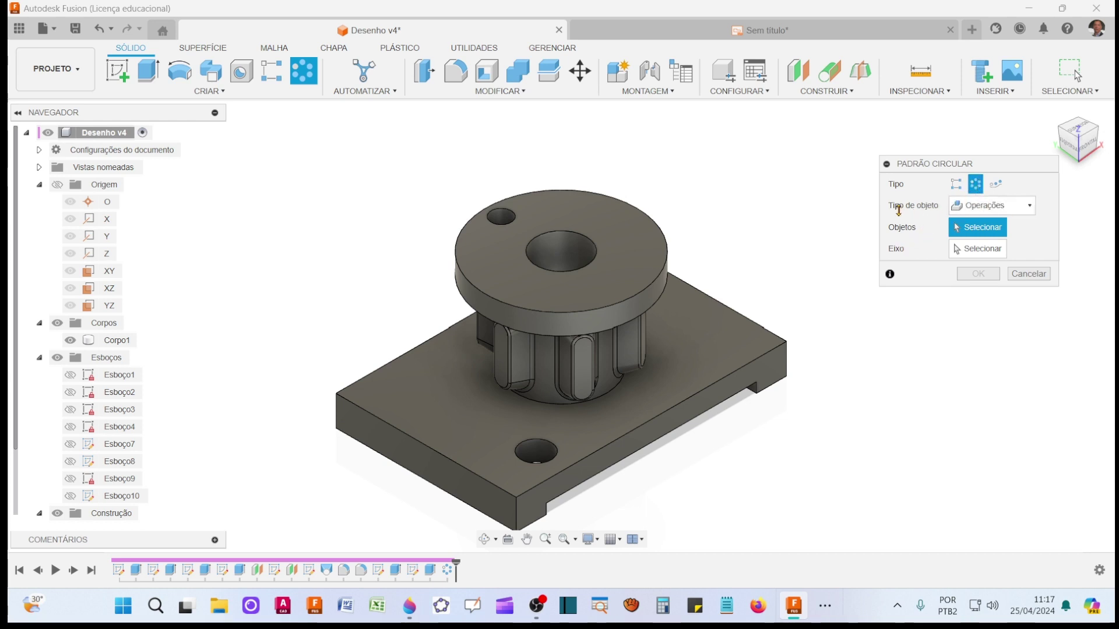
left_click(1027, 205)
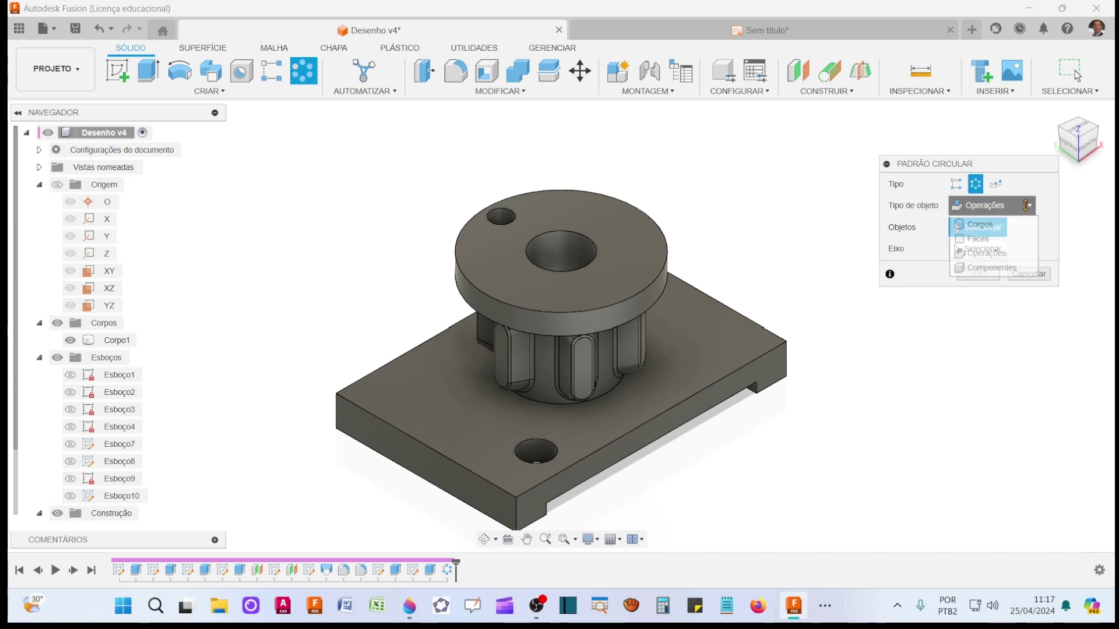
left_click(1010, 254)
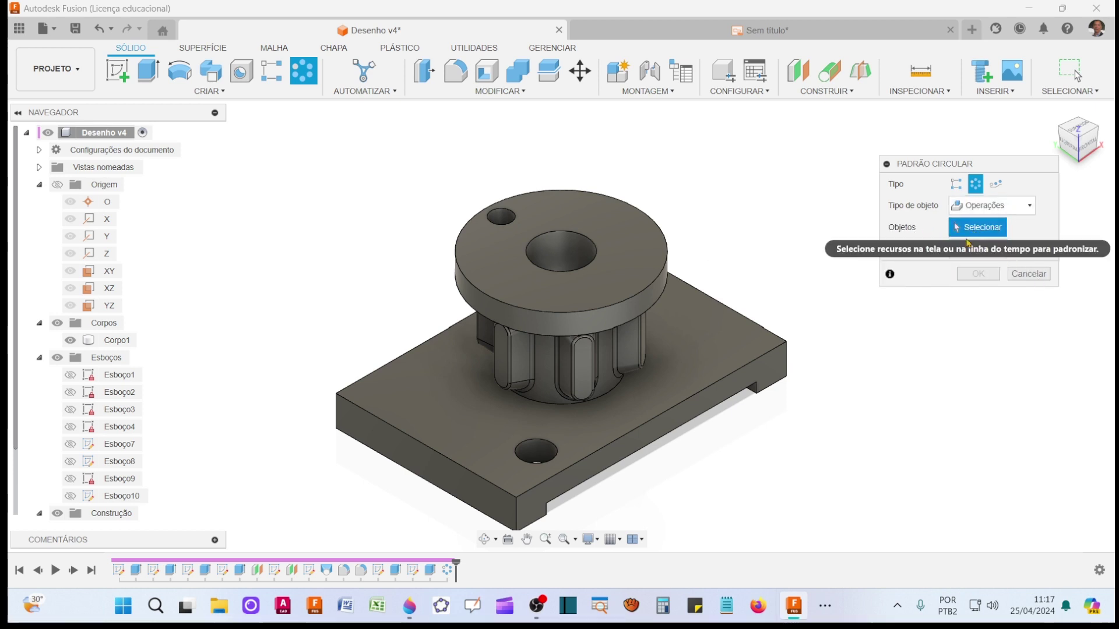
left_click(981, 249)
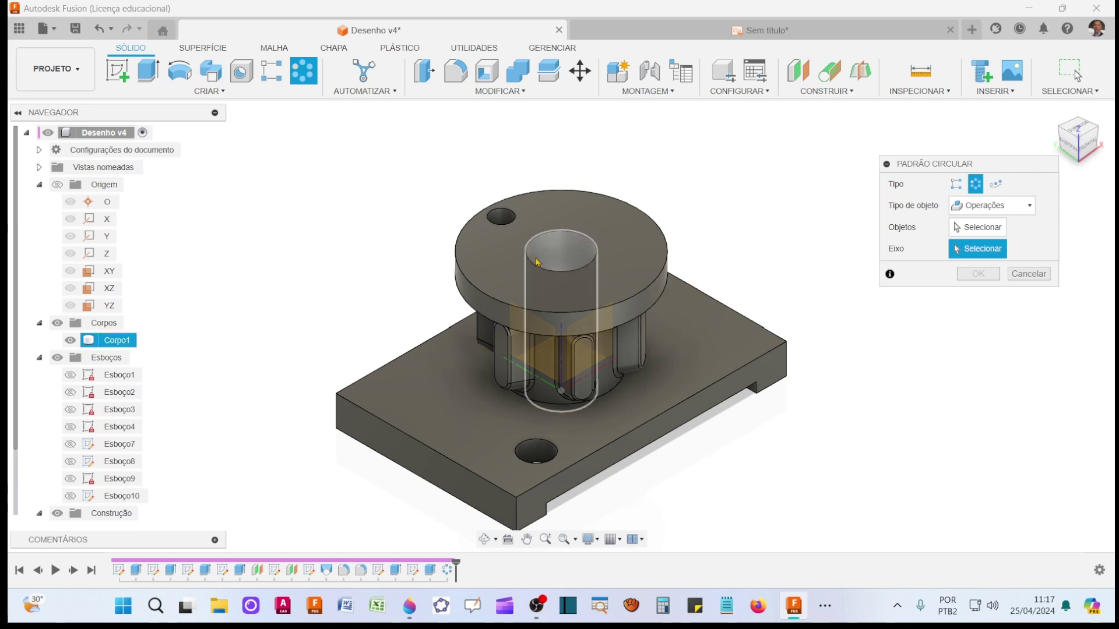
left_click(656, 229)
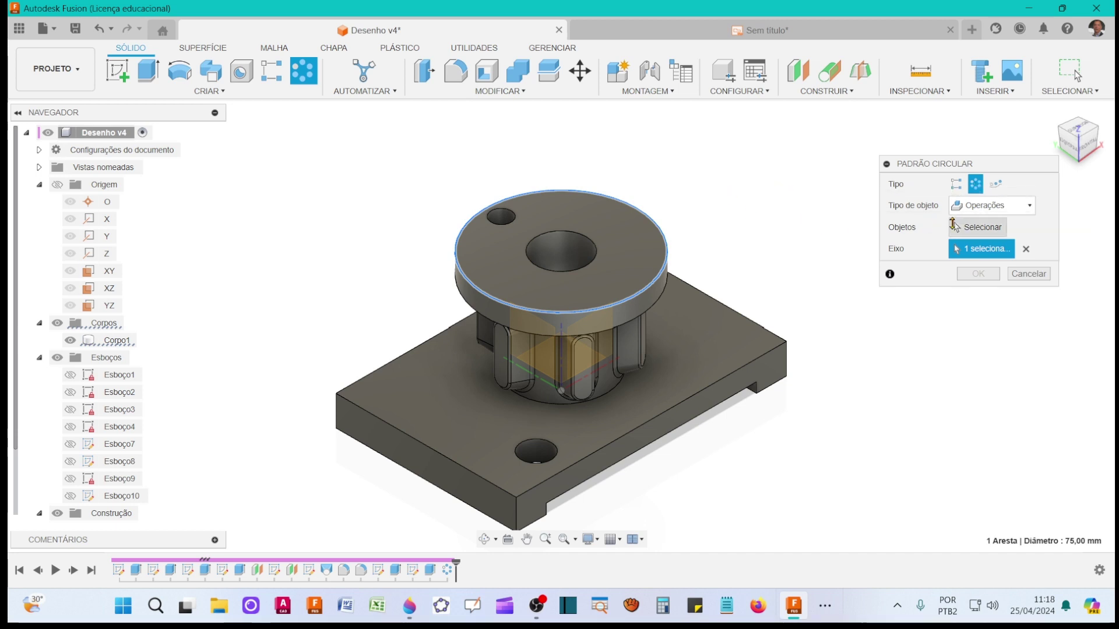
left_click(979, 228)
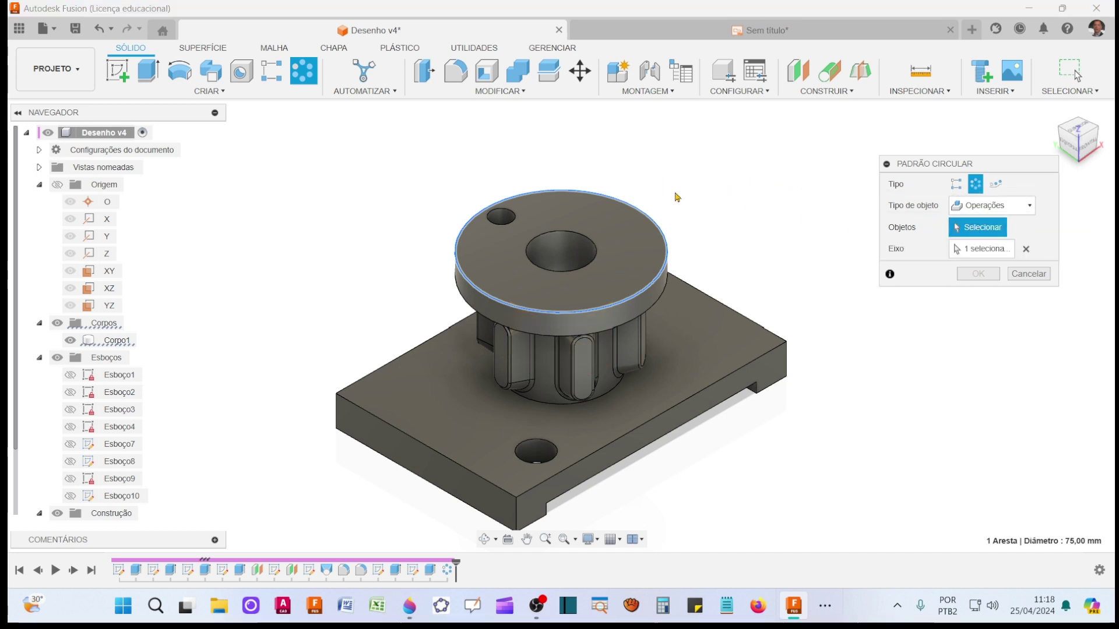
left_click(505, 221)
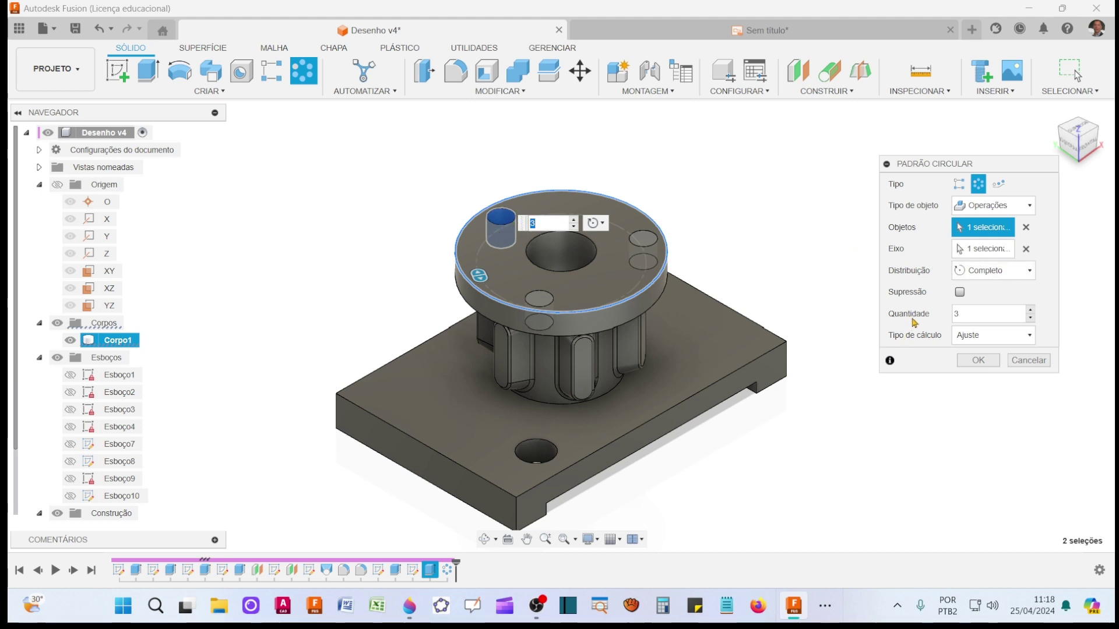
Step: Set the flange hole pattern's quantity to 6 and create it
left_click(1031, 311)
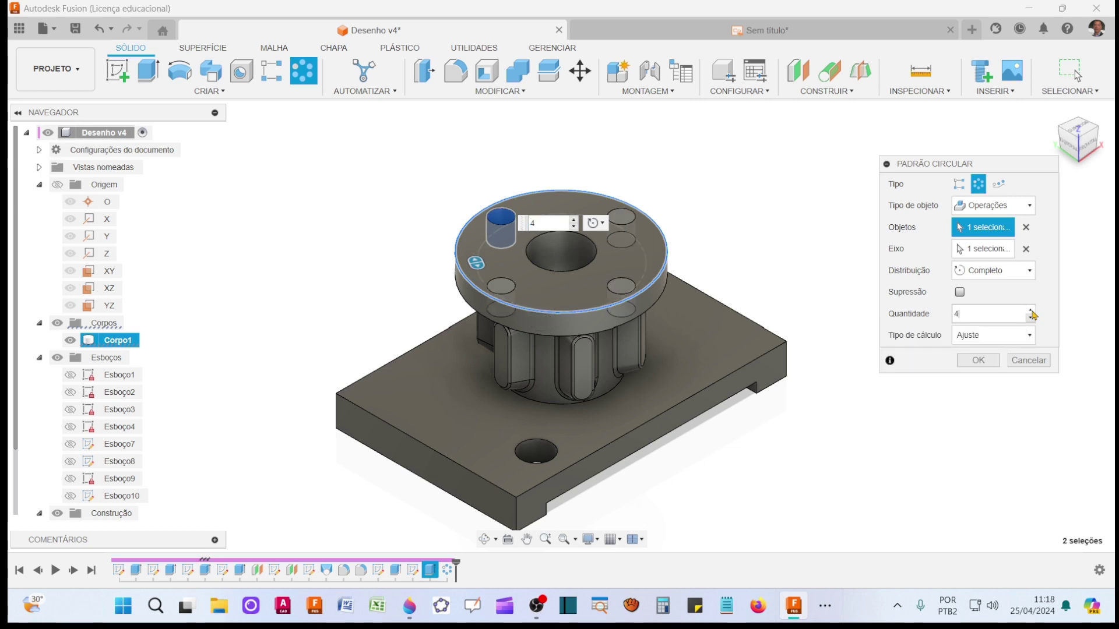
left_click(1030, 311)
left_click(1031, 310)
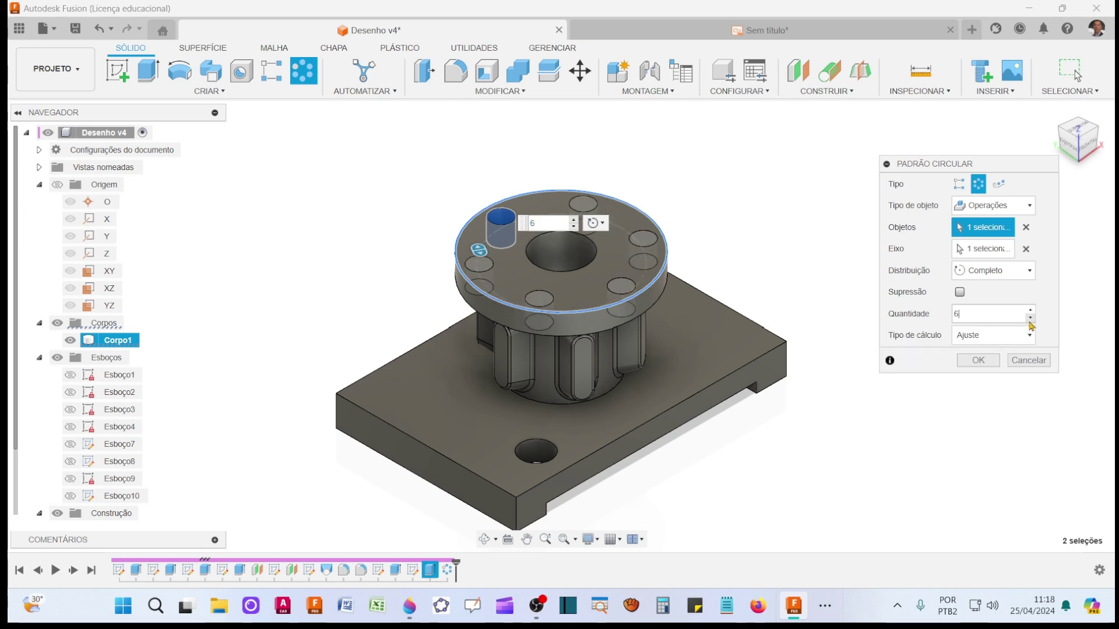
left_click(978, 361)
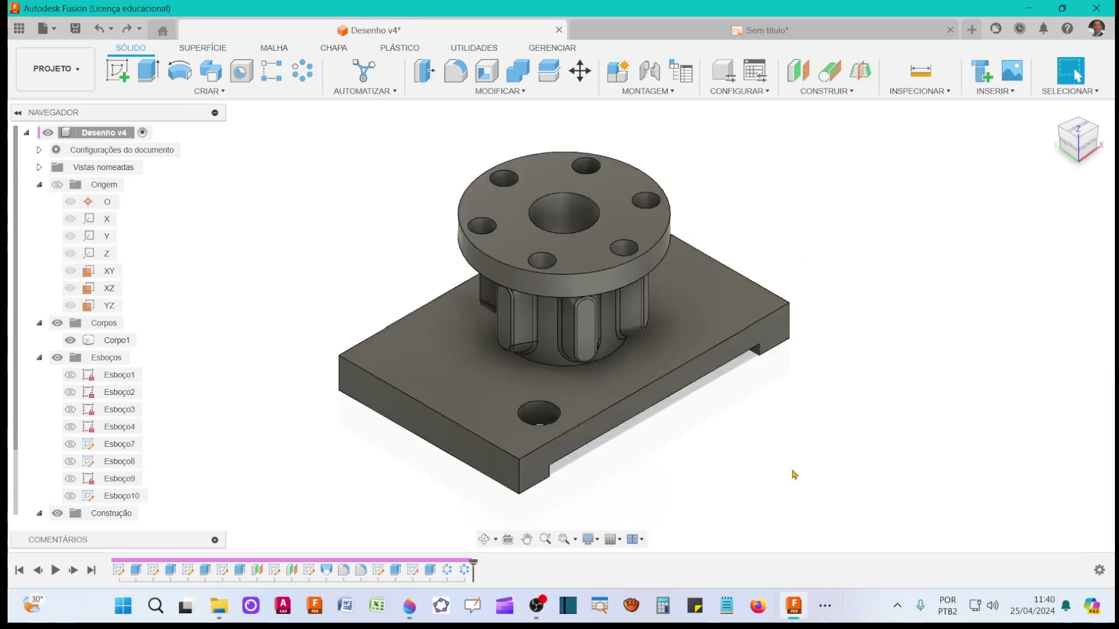
Step: Start a rectangular pattern of the base plate hole with object type Operações, using the plate's short upper edge as the axis
left_click(265, 82)
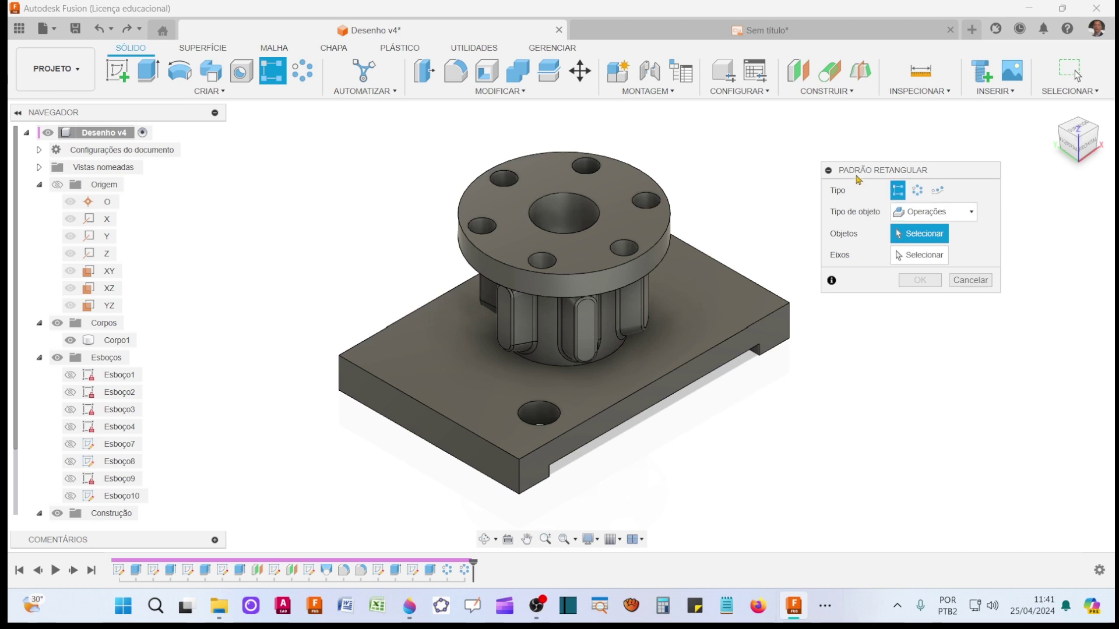
left_click_drag(956, 176, 916, 164)
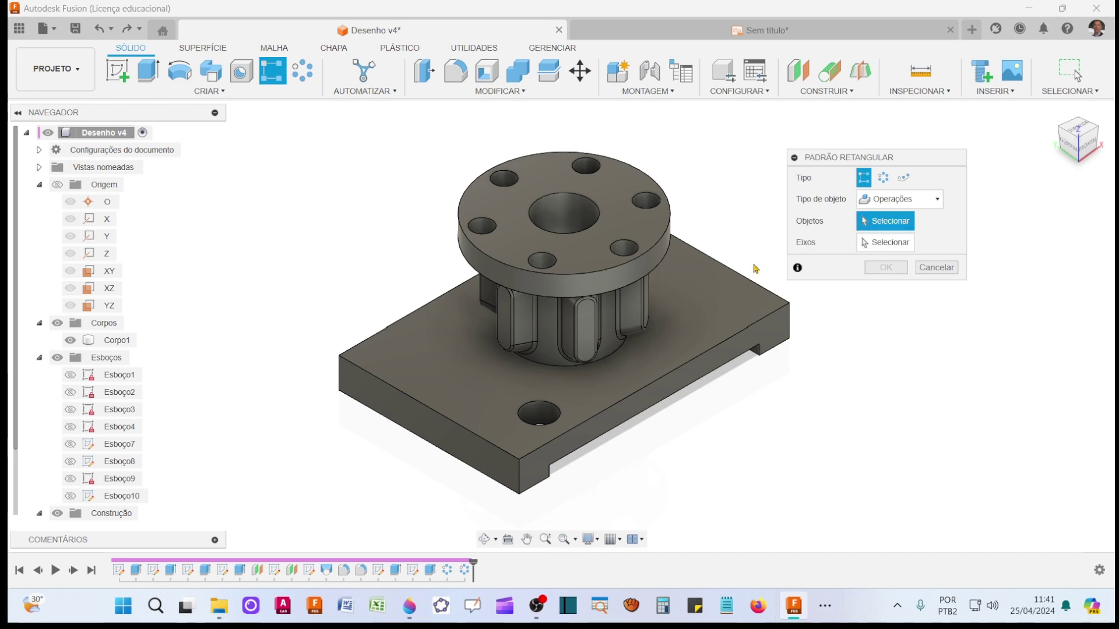
left_click(538, 411)
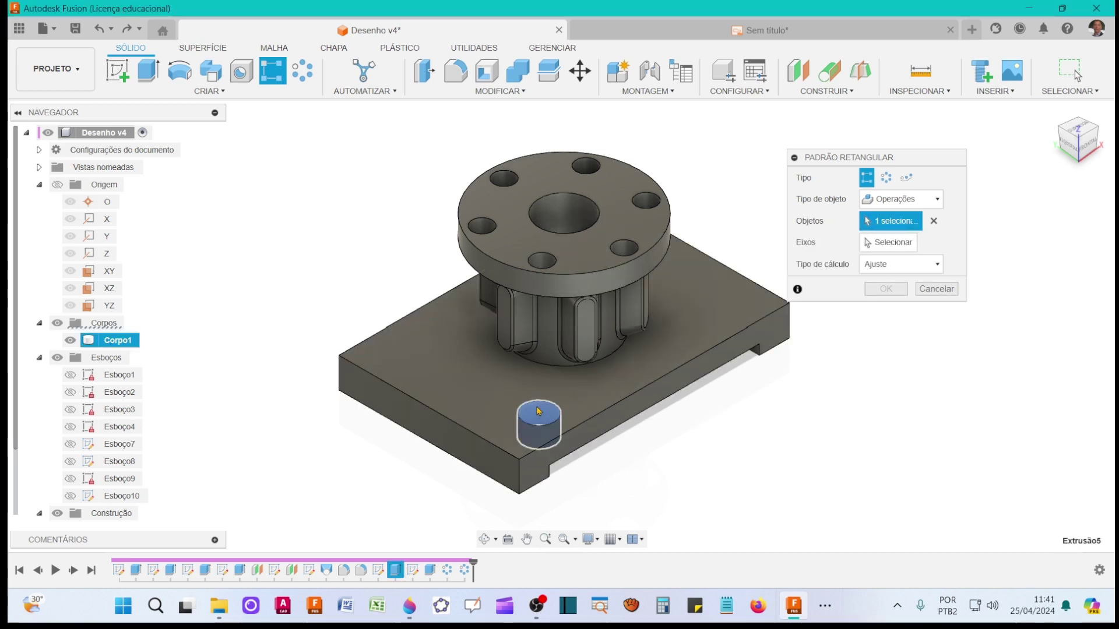
left_click(892, 242)
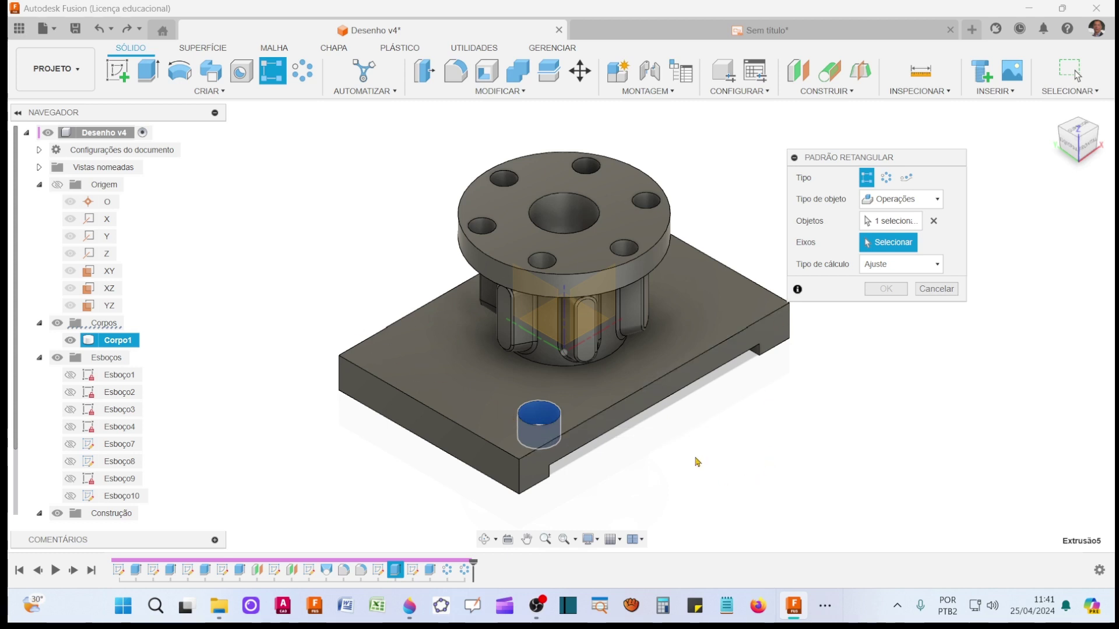
left_click(445, 420)
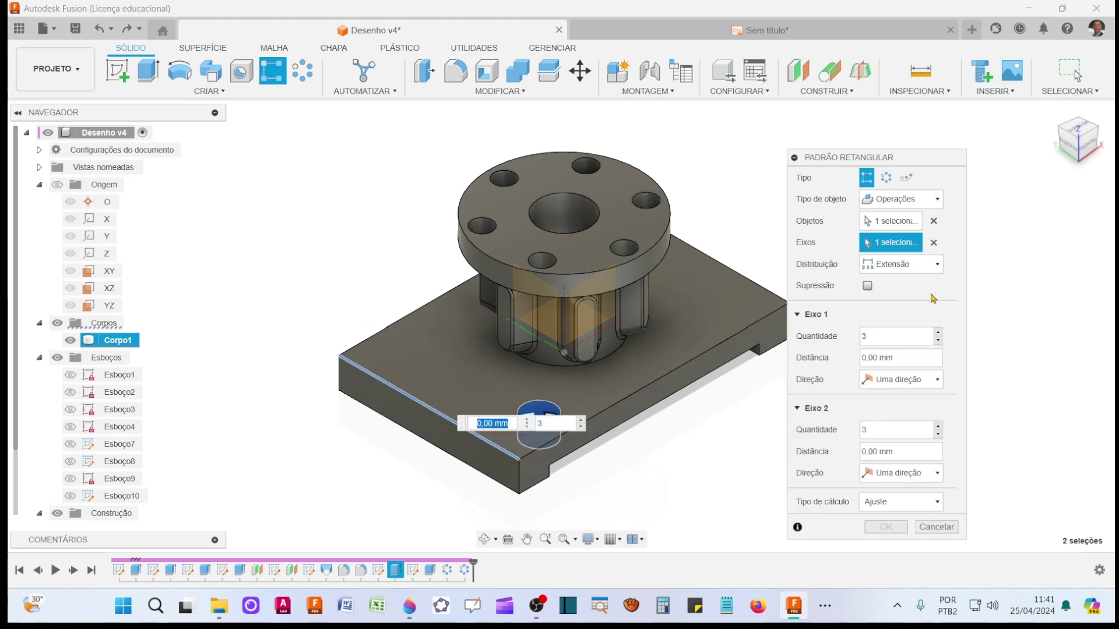
left_click_drag(948, 167, 960, 137)
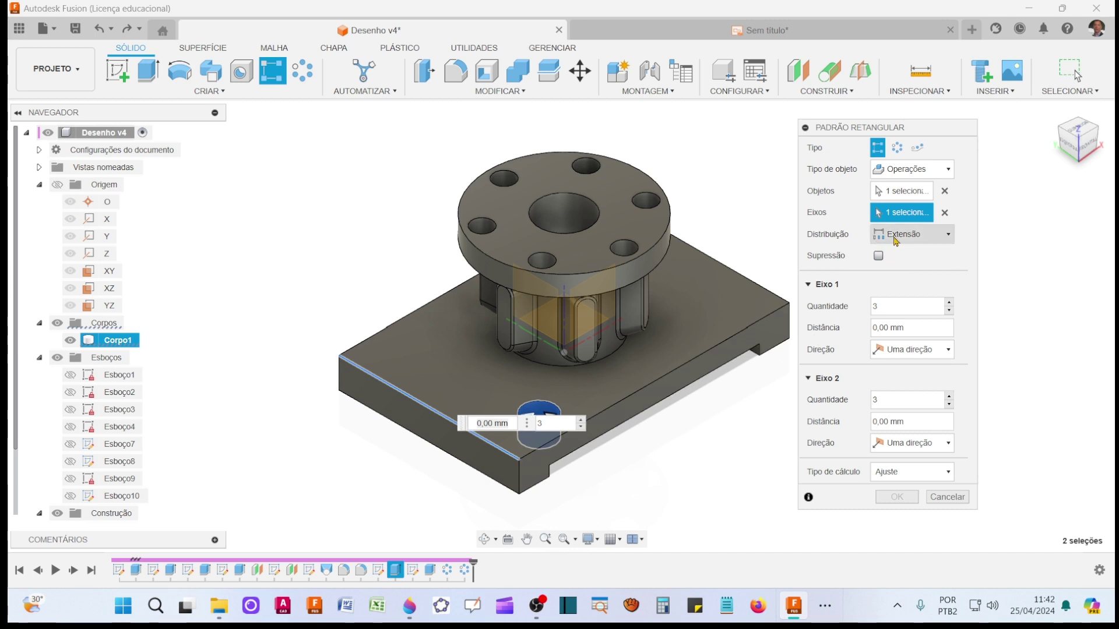
Step: Try Espaçamento as the hole pattern's distribution and return it to Extensão
left_click(950, 235)
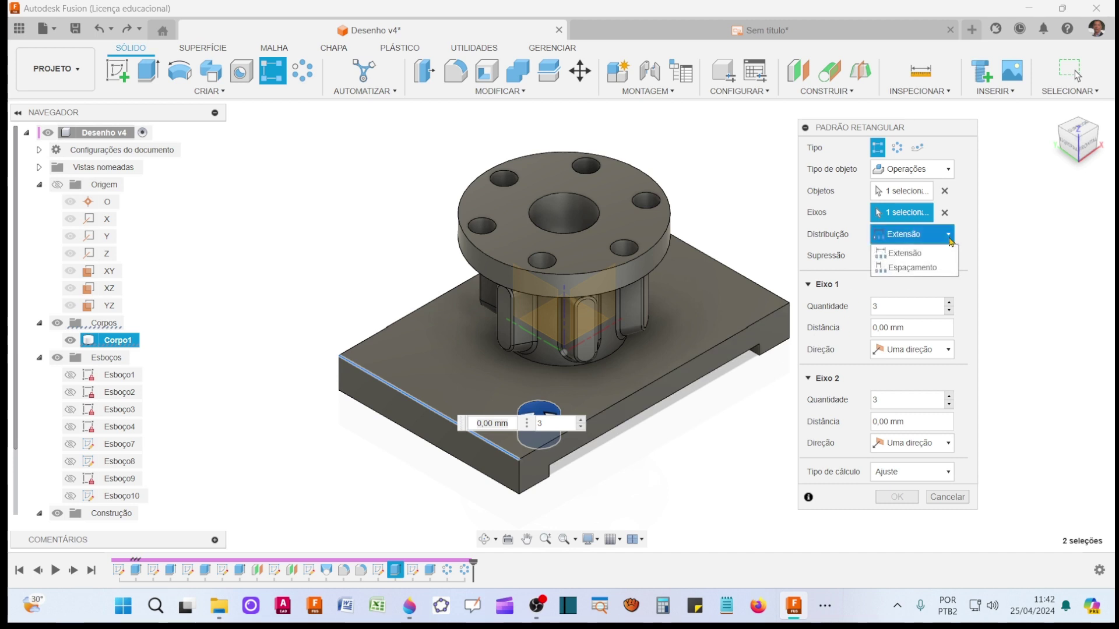
left_click(932, 256)
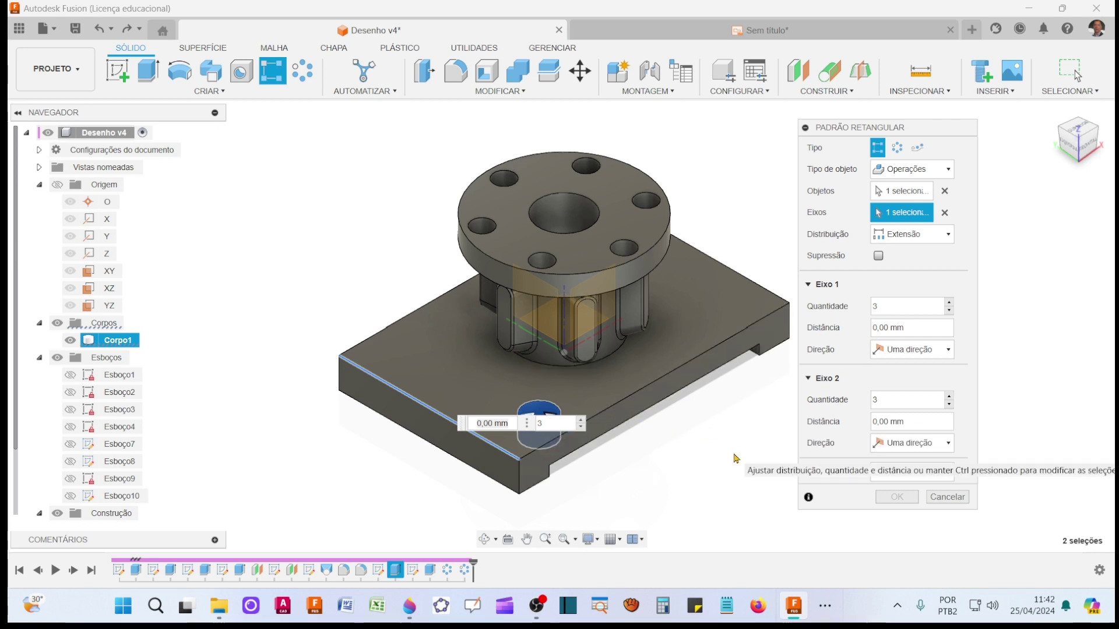
left_click(553, 423)
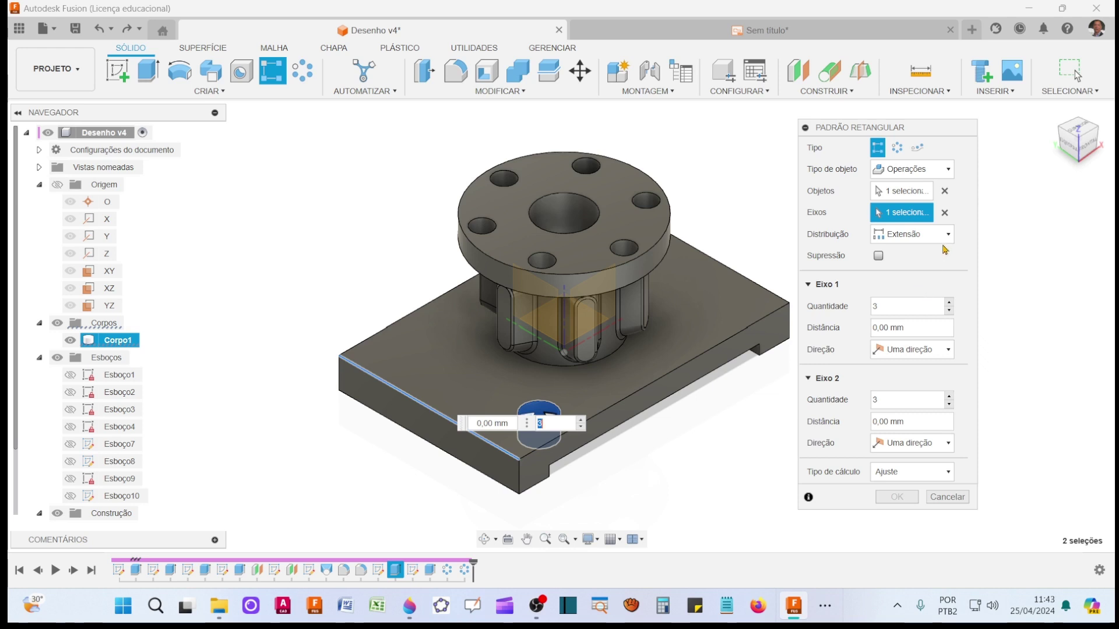
left_click(944, 250)
left_click(903, 272)
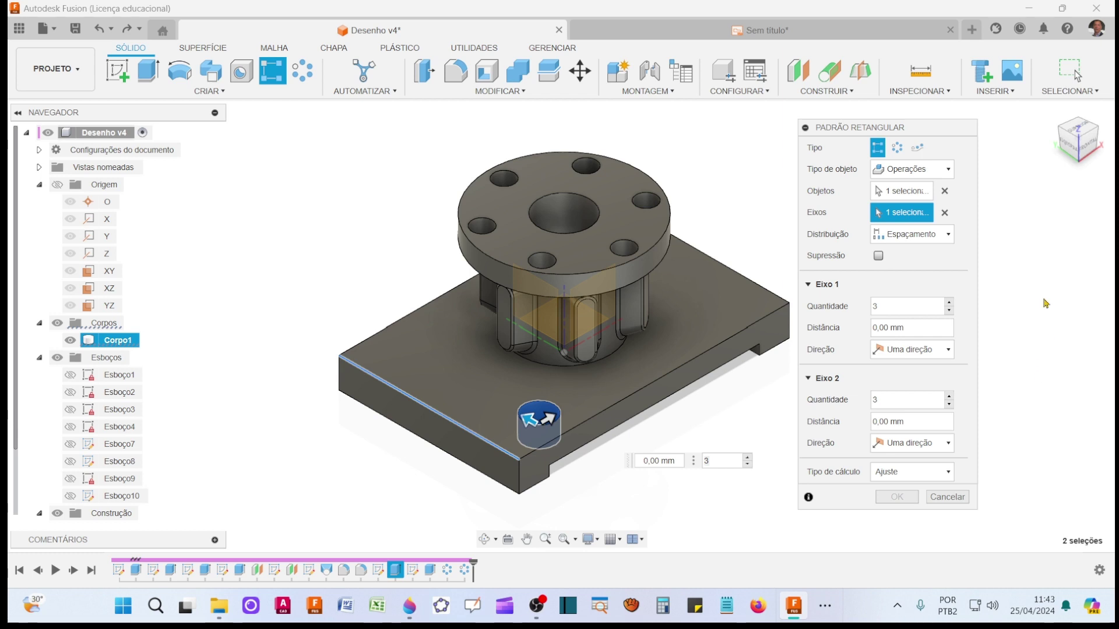
left_click(945, 237)
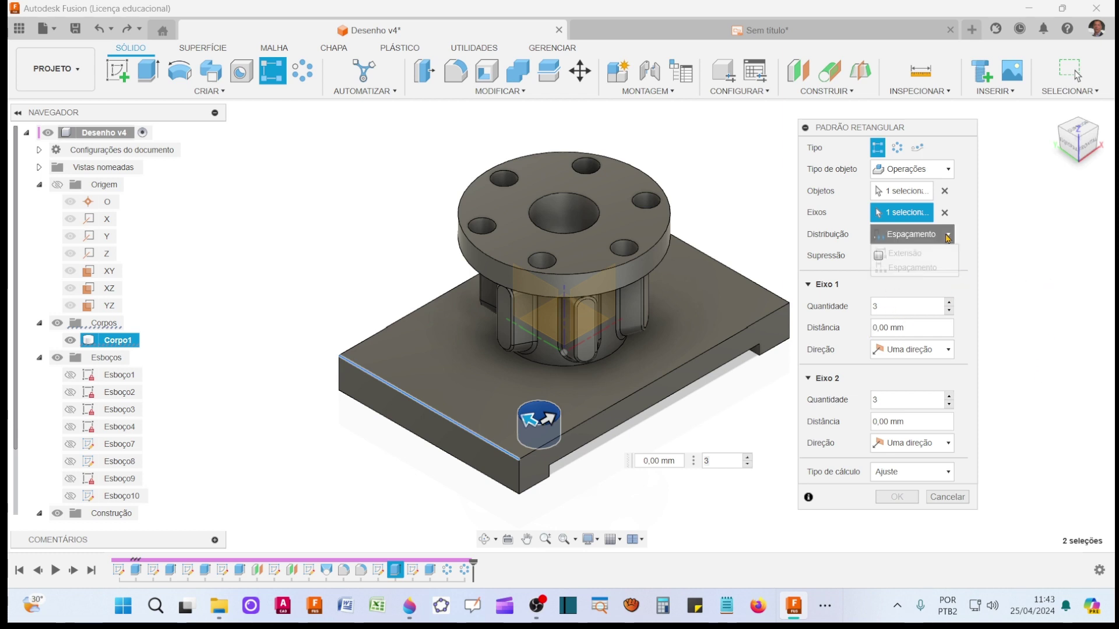
left_click(936, 255)
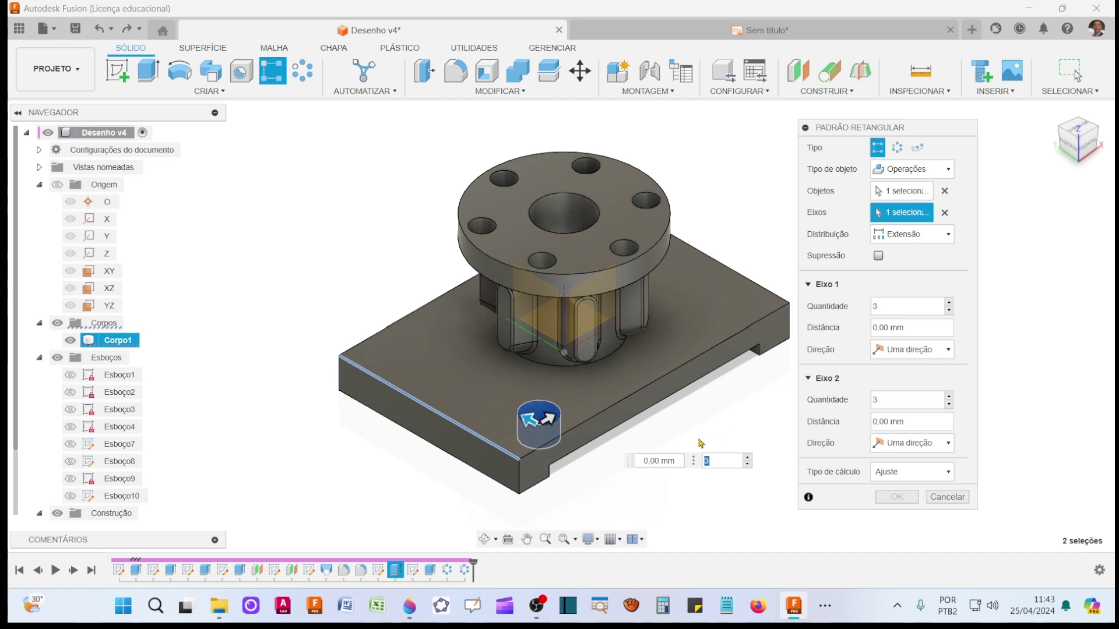
left_click(949, 236)
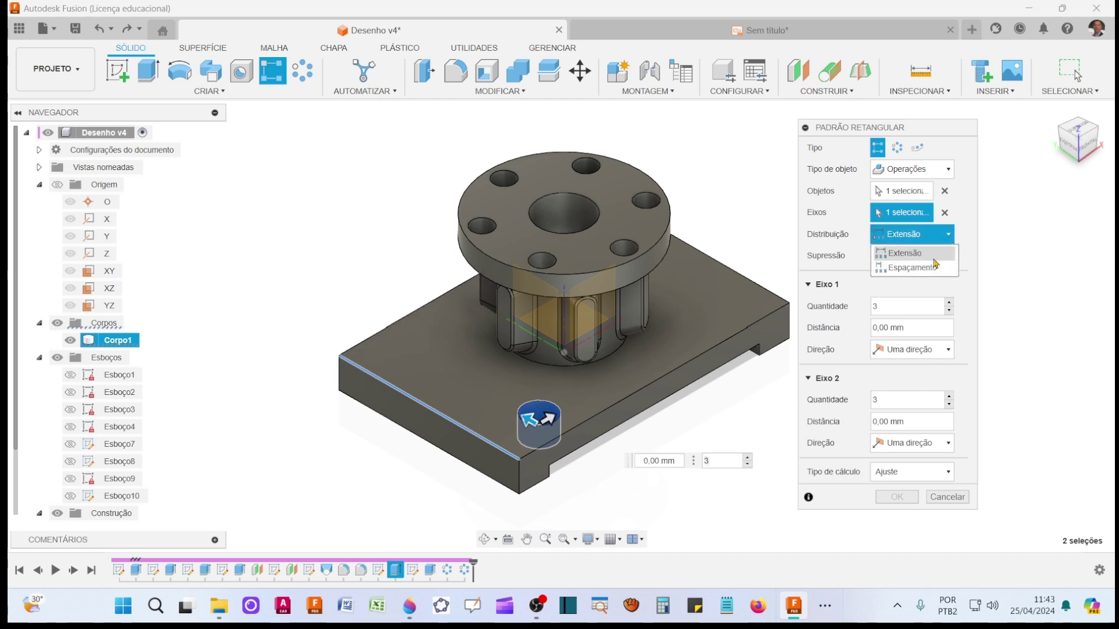
left_click(932, 253)
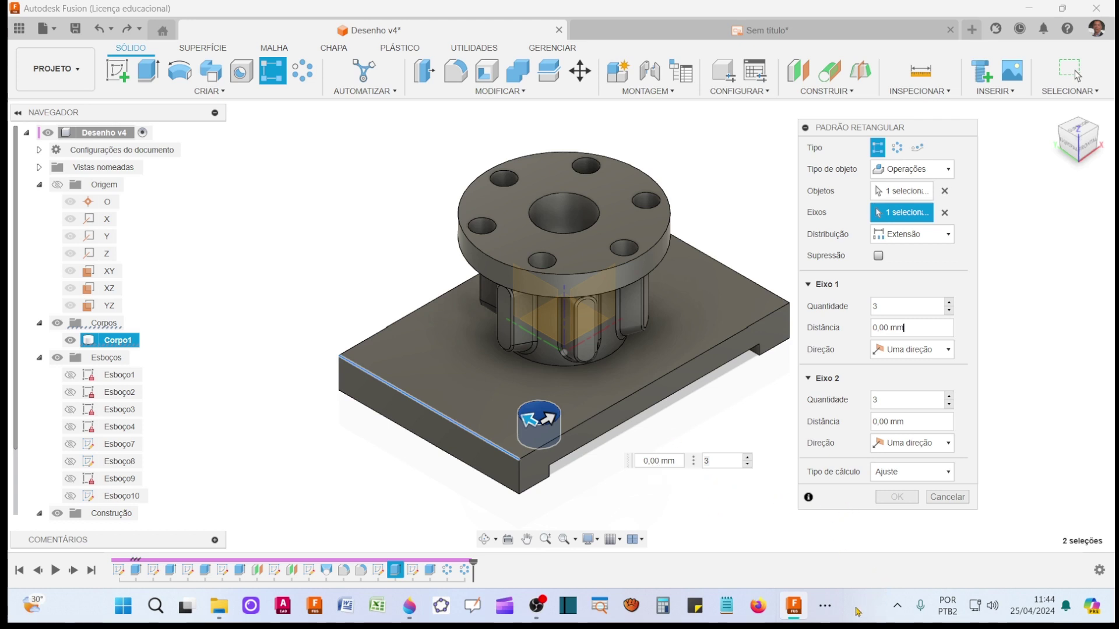
Step: Switch to the reference drawing in the image viewer and check the base plate's hole spacings
left_click(824, 606)
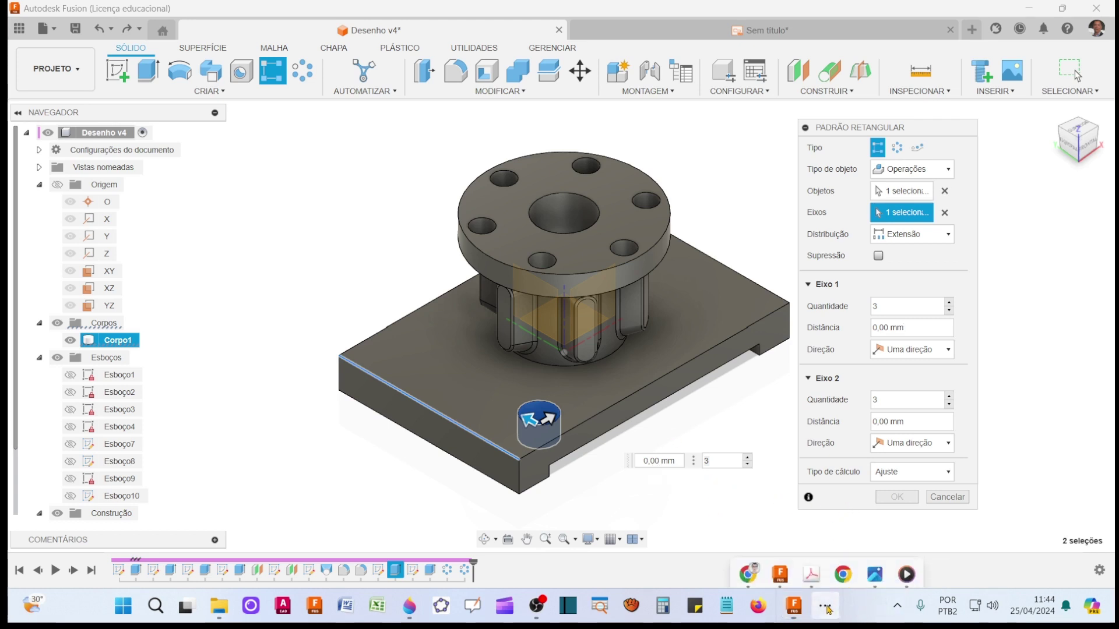
left_click(875, 568)
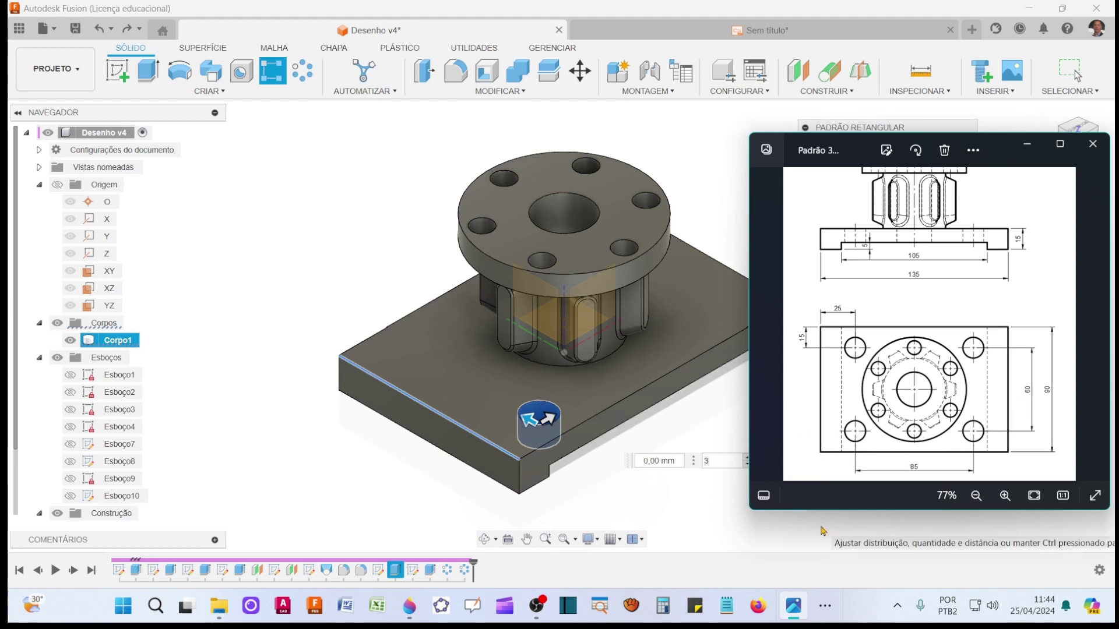
left_click(1026, 144)
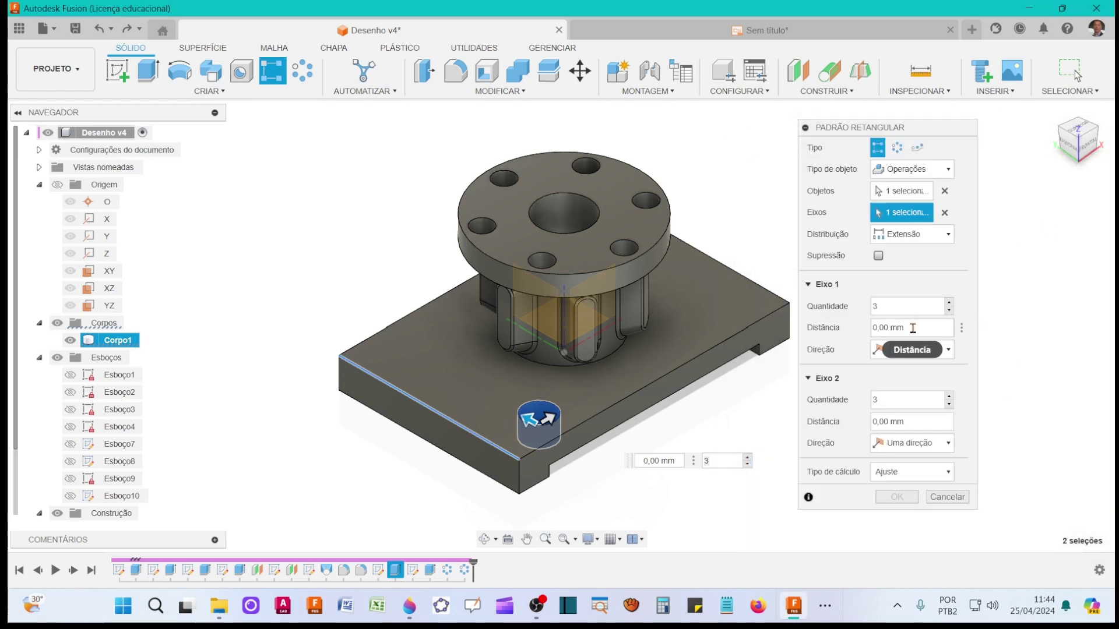
Step: Set the hole pattern's Eixo 1 to a distance of 60 mm and a quantity of 2
left_click_drag(910, 328, 825, 339)
type("6")
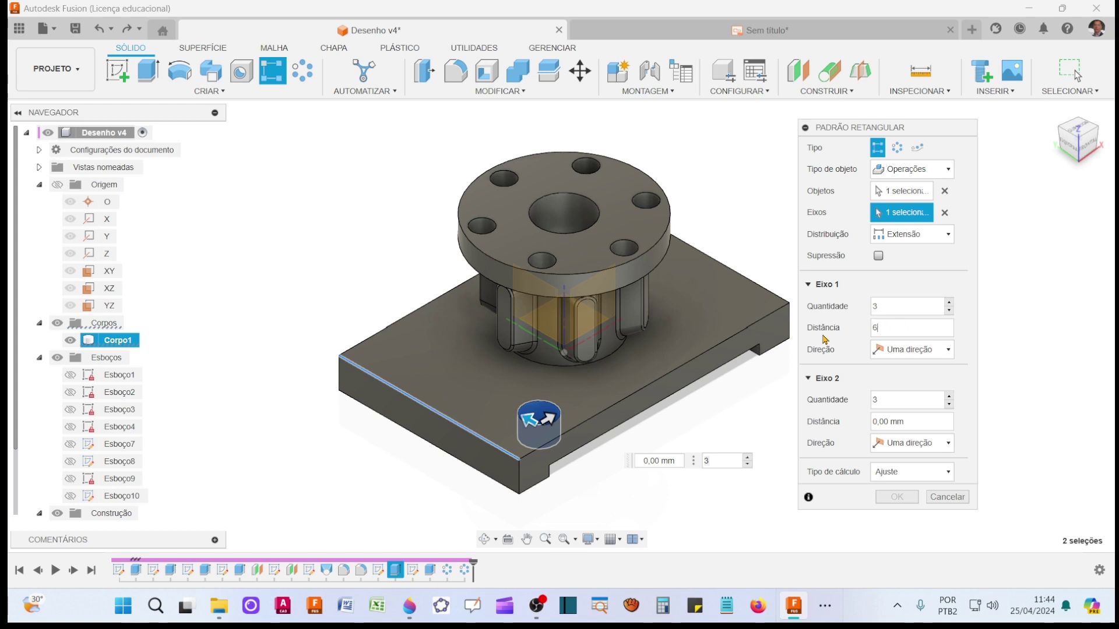
type("0")
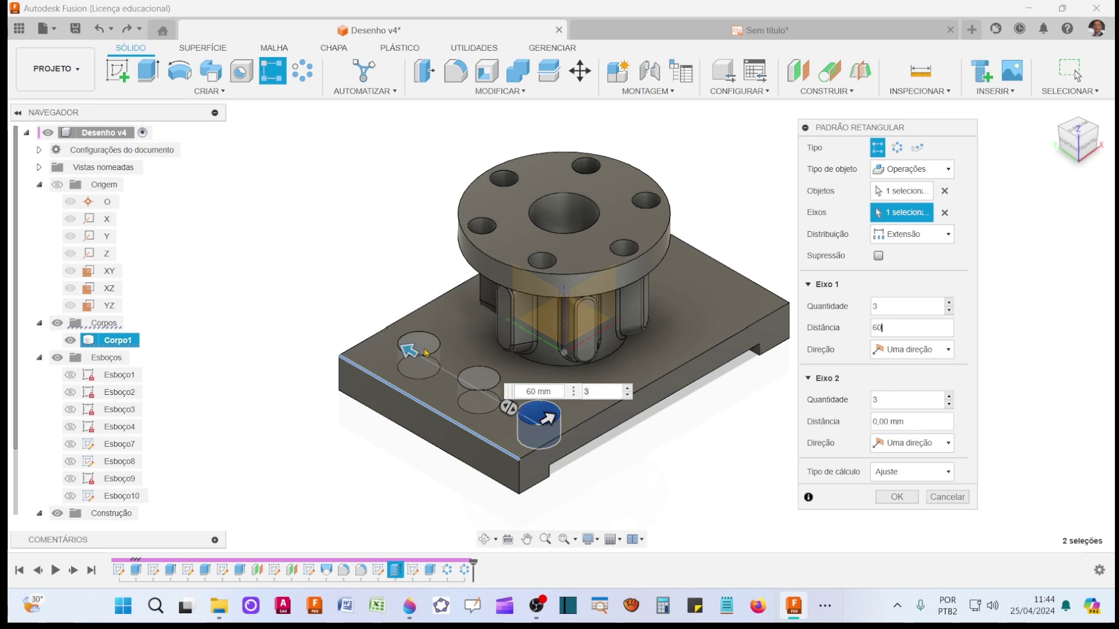
left_click(950, 303)
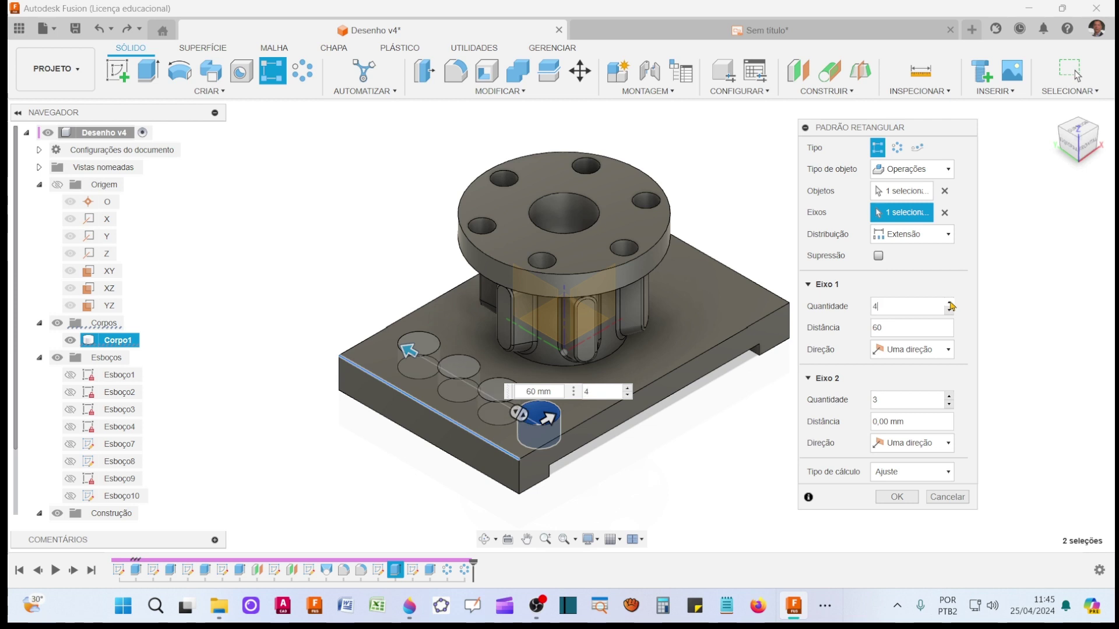
left_click(950, 303)
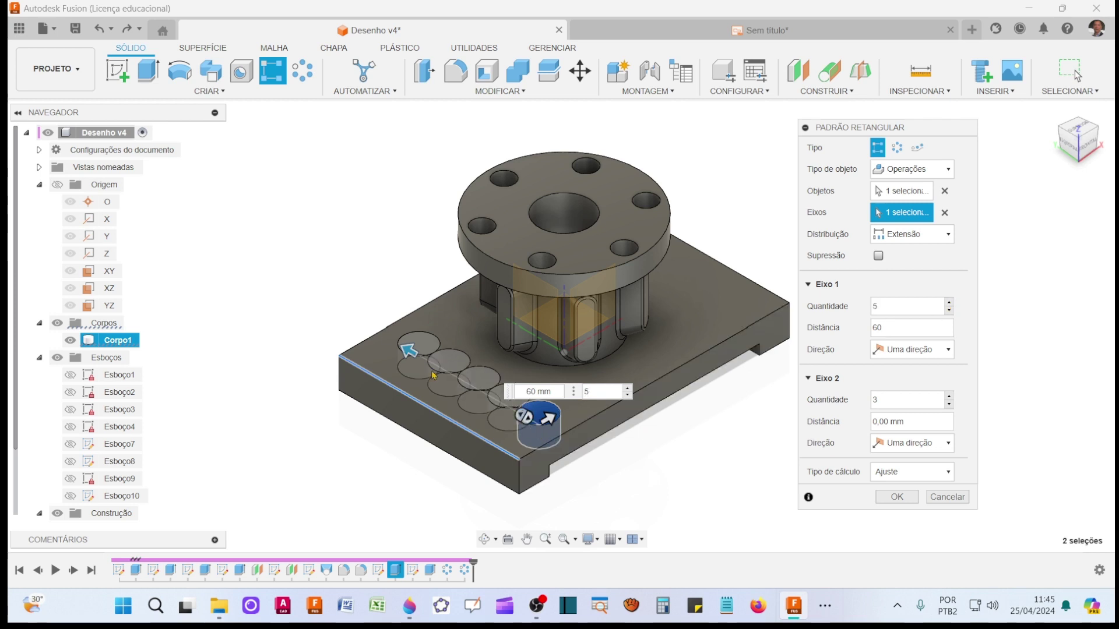
left_click(949, 311)
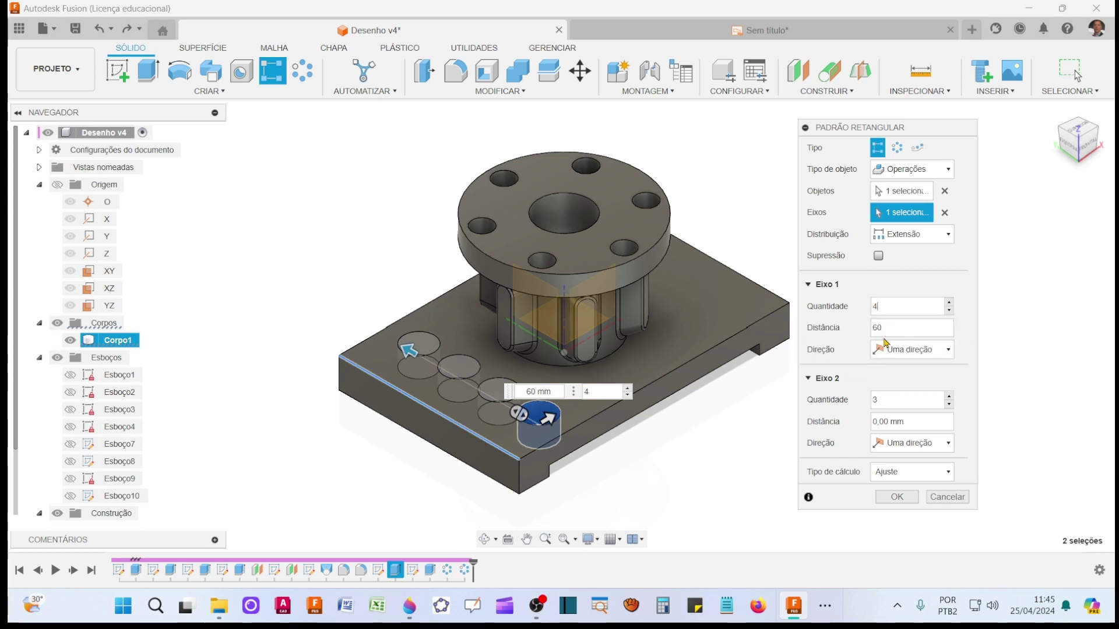
left_click(950, 313)
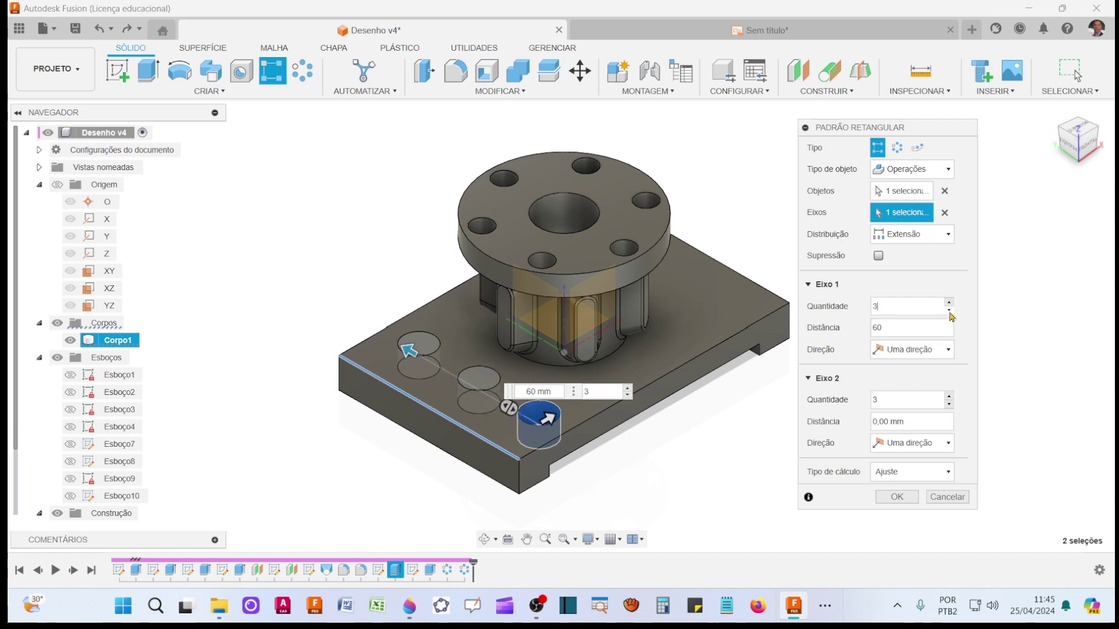
left_click(950, 312)
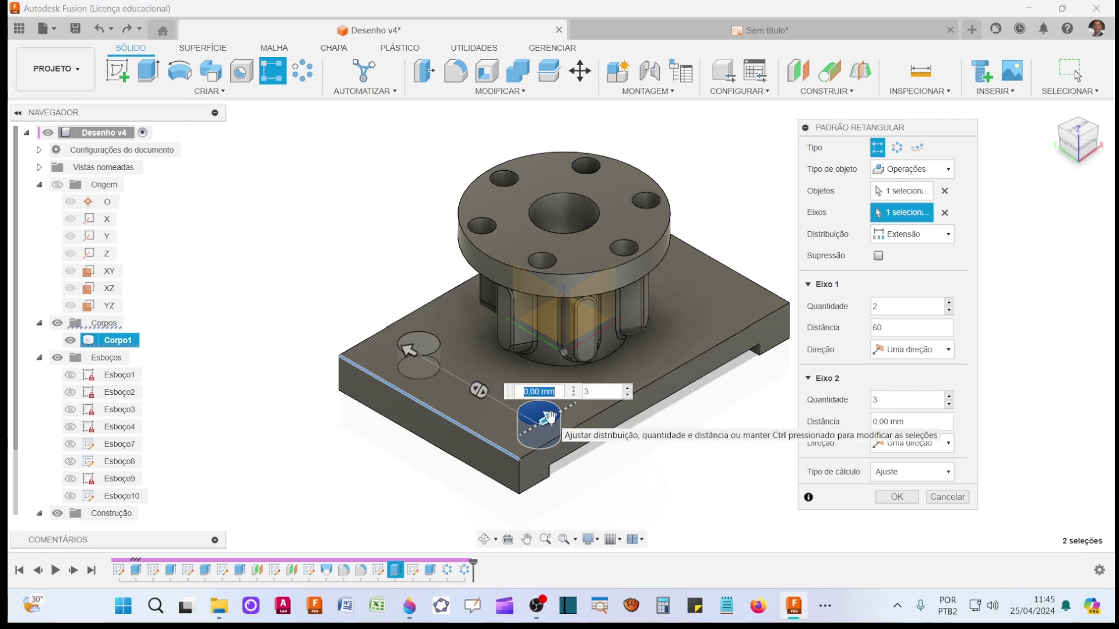
Step: Set the hole pattern's Eixo 2 to a distance of 85 mm and a quantity of 2
left_click(549, 416)
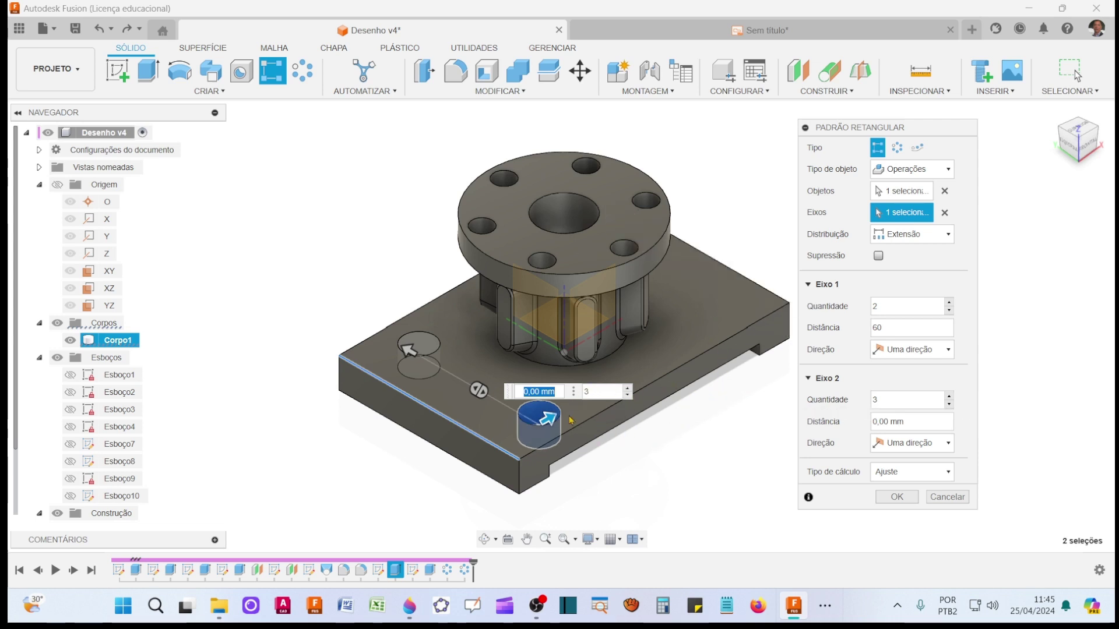
left_click(591, 396)
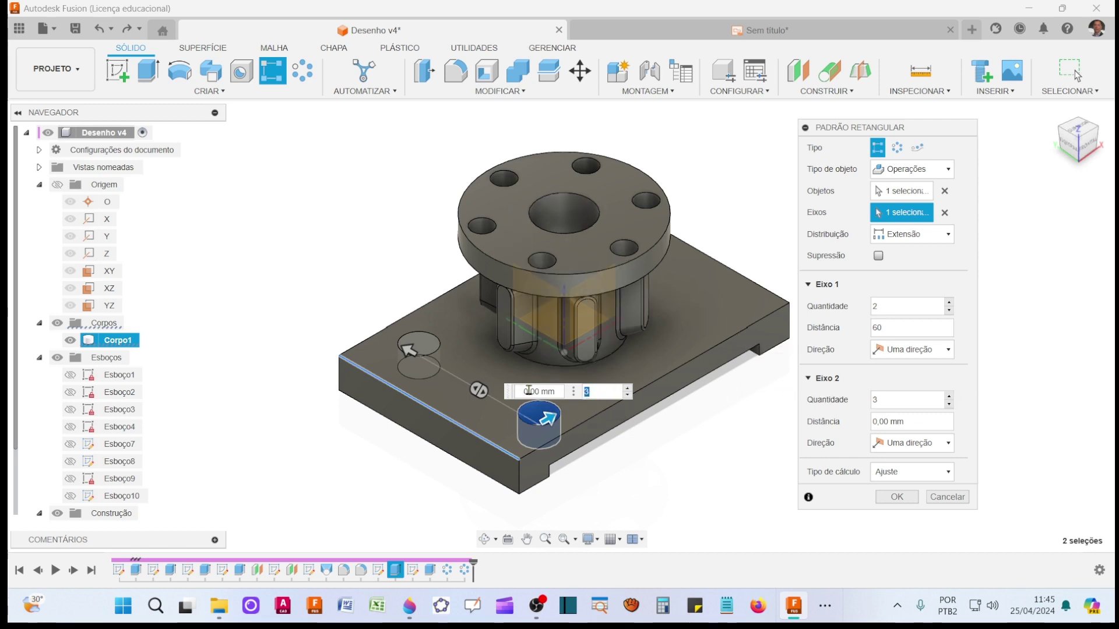
left_click(555, 391)
double_click(555, 391)
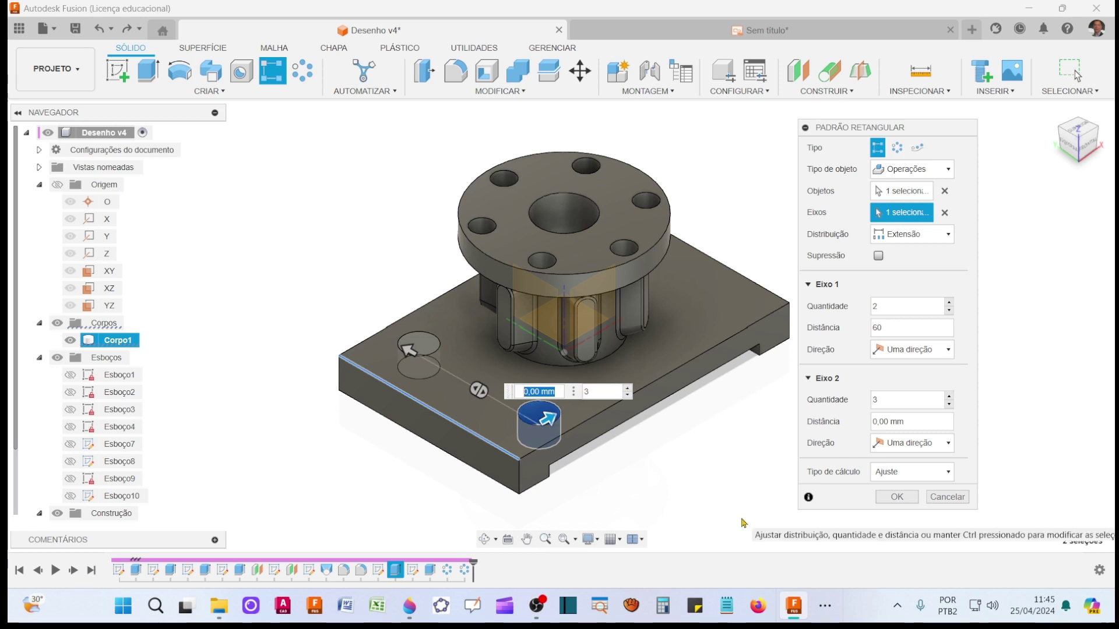
type("85")
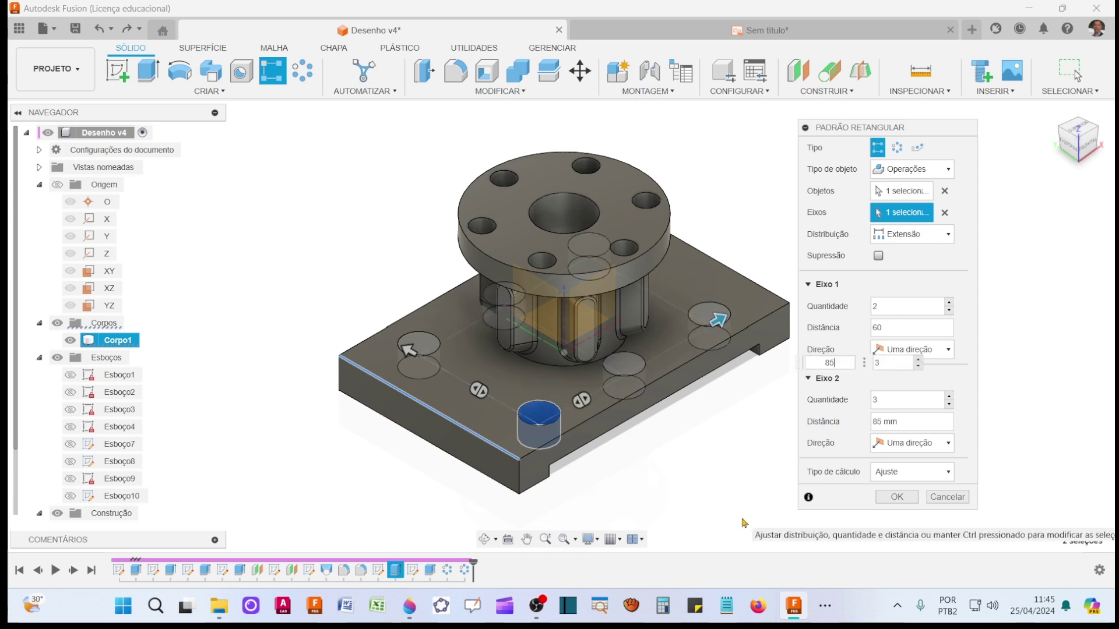
key("Tab")
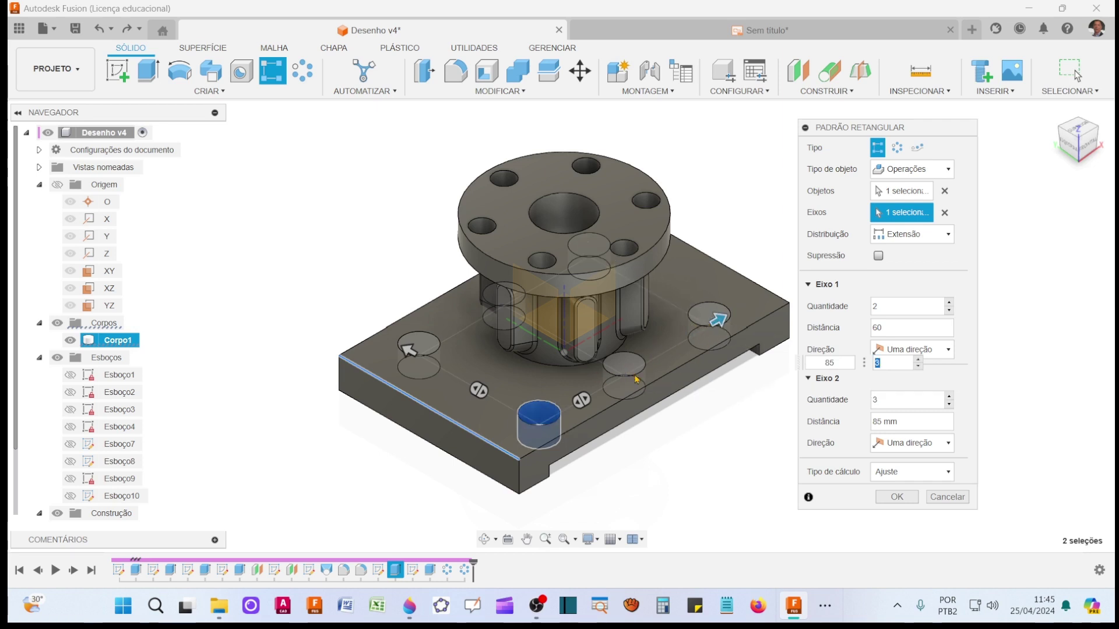
left_click(950, 404)
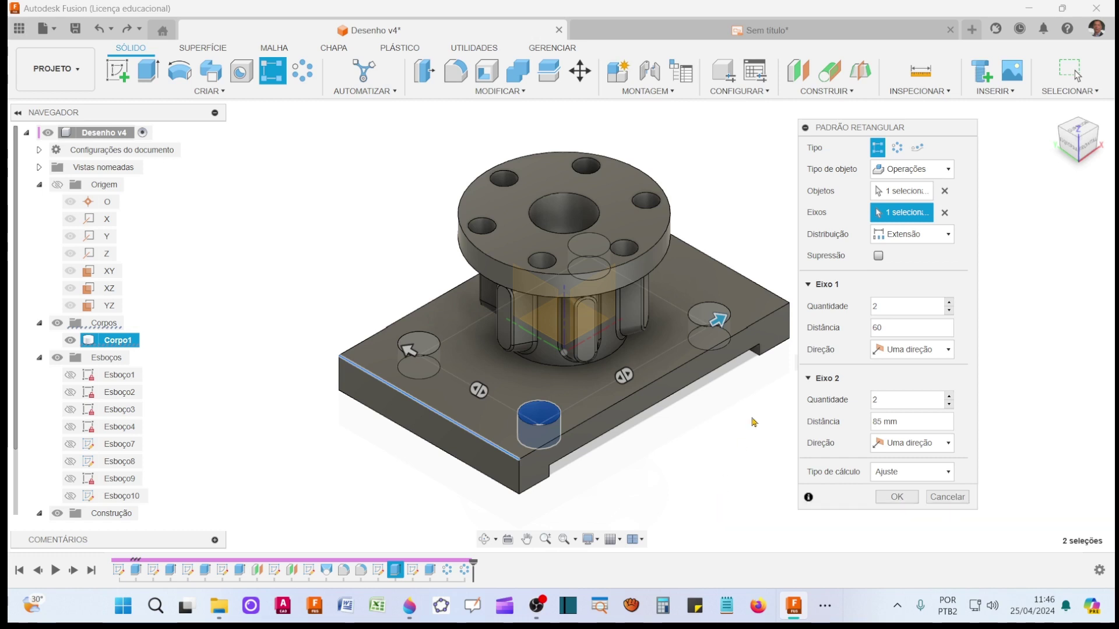
Step: Try a distance of 95 mm for Eixo 2 of the hole pattern
left_click_drag(948, 134, 954, 95)
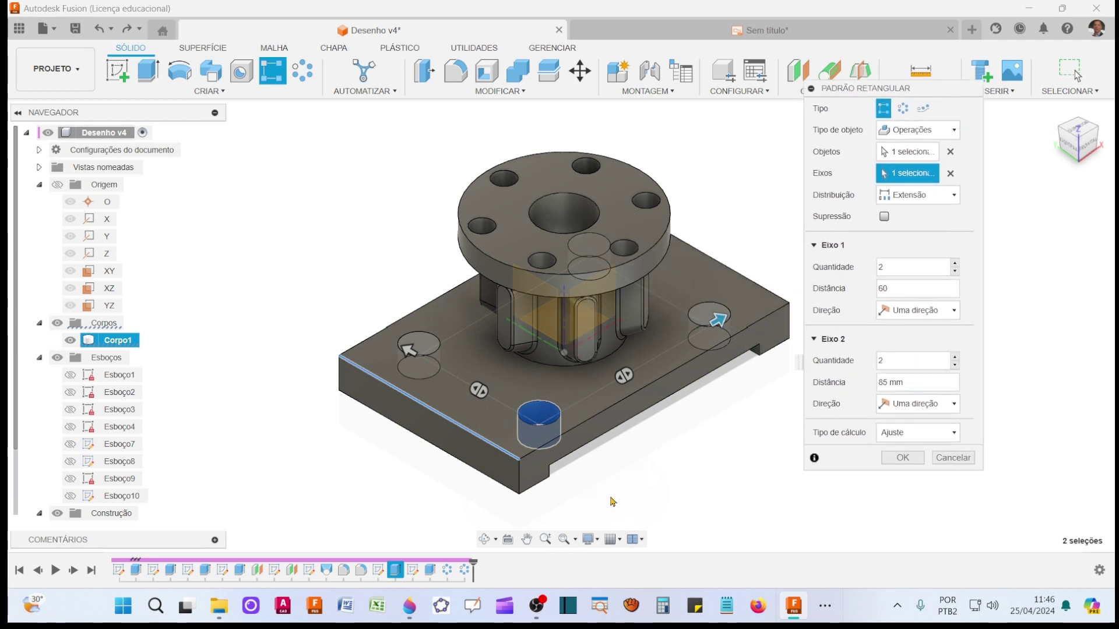
left_click_drag(909, 381, 874, 383)
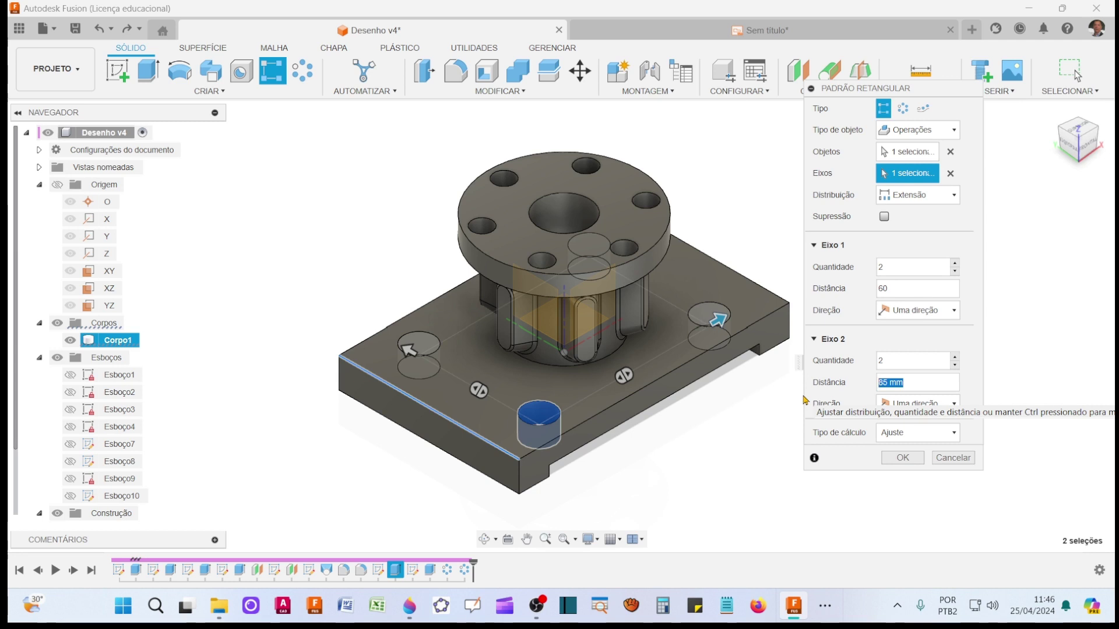
type("95")
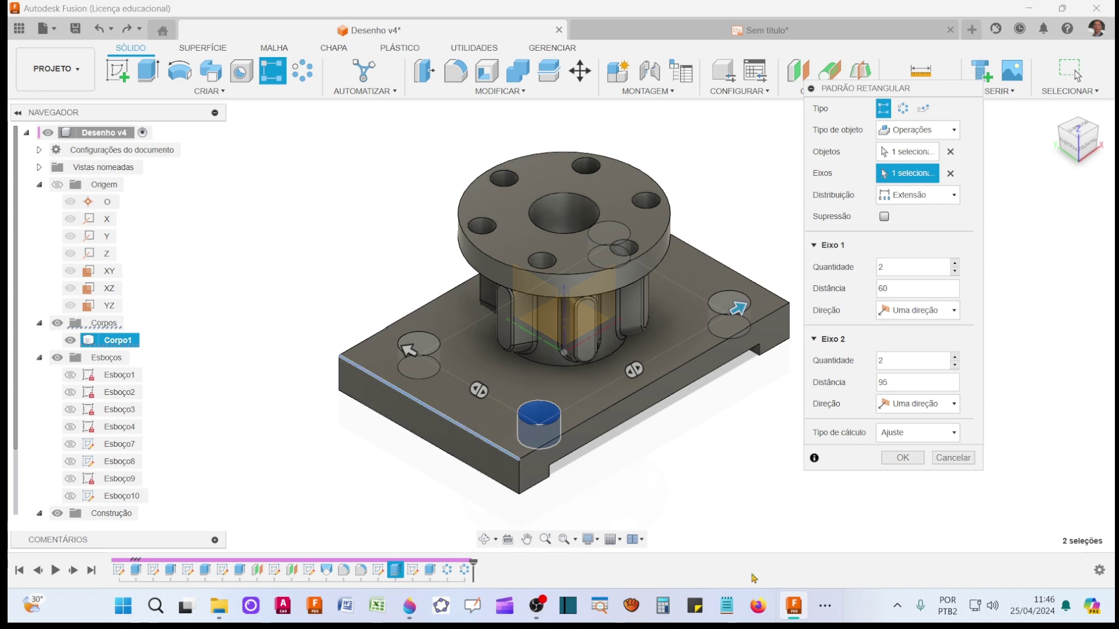
Step: Set the Eixo 2 distance to 85 mm and create the rectangular pattern of base plate holes
left_click(908, 383)
type("85")
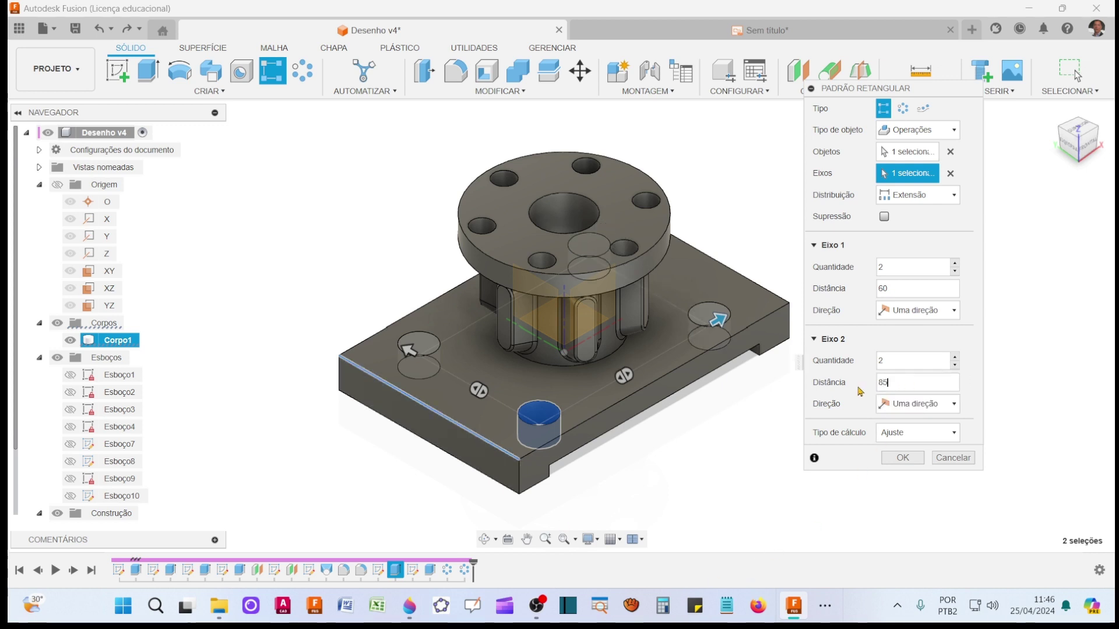
left_click(902, 458)
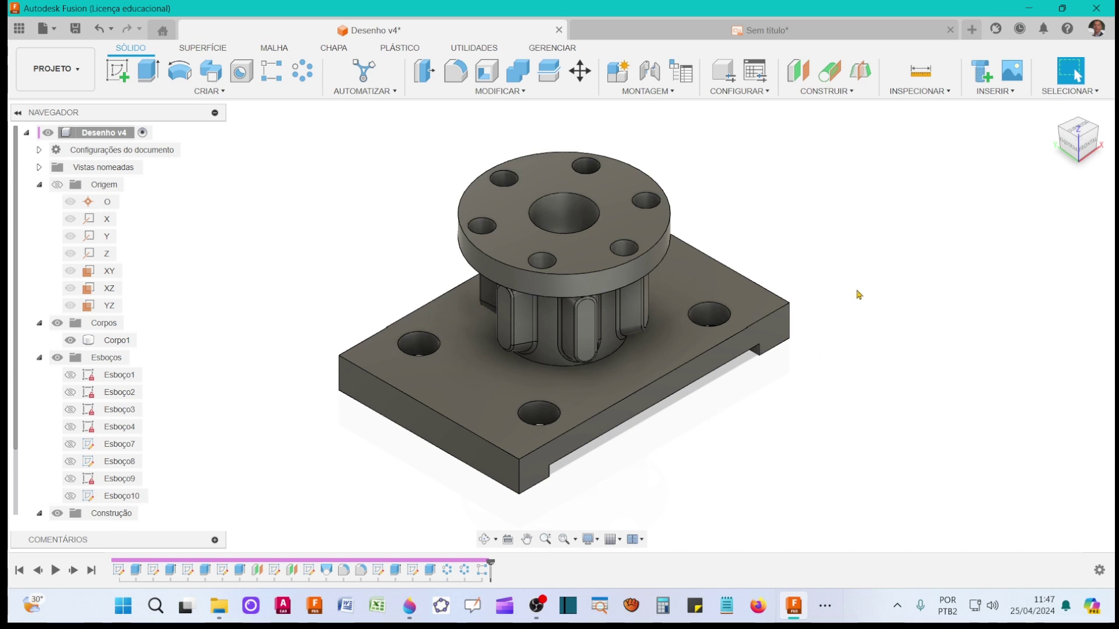
middle_click_drag(914, 216, 956, 313, "shift")
left_click(1052, 114)
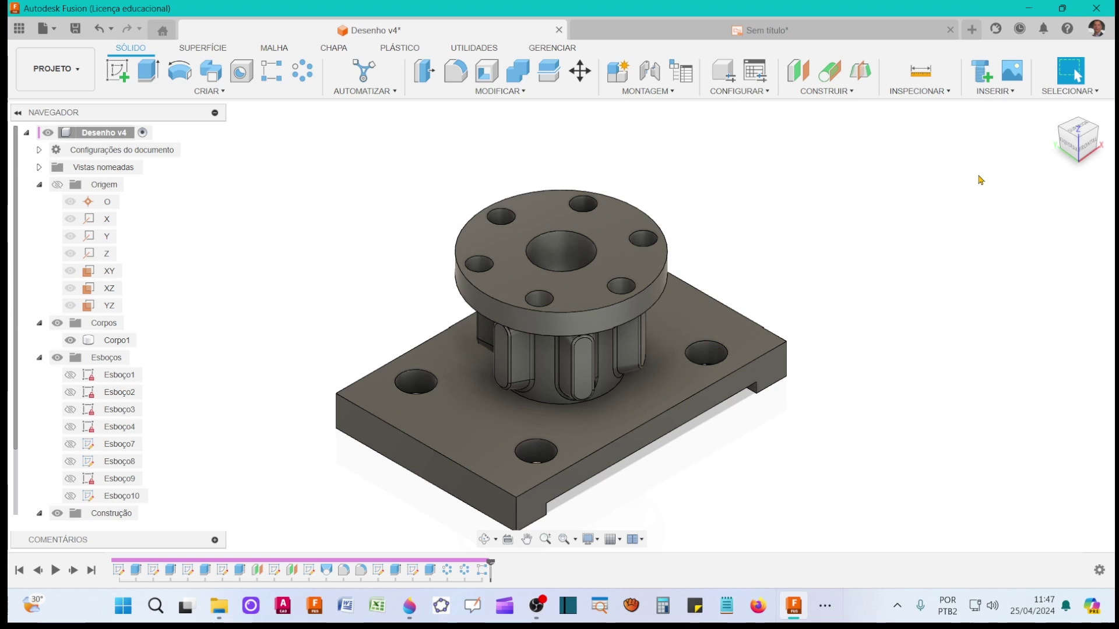
middle_click_drag(760, 414, 764, 370)
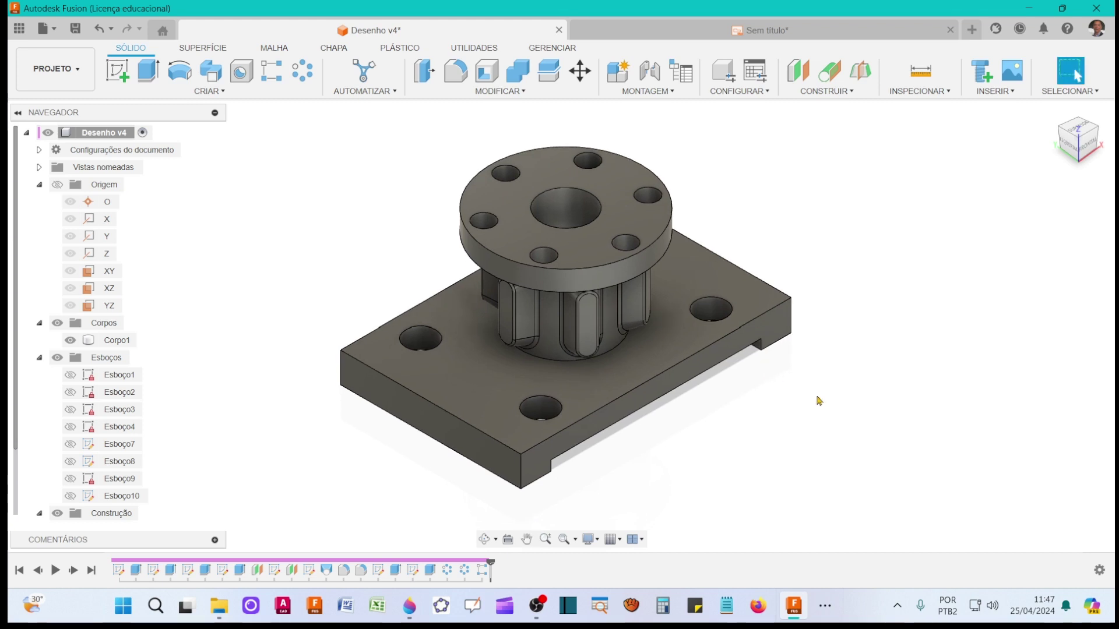